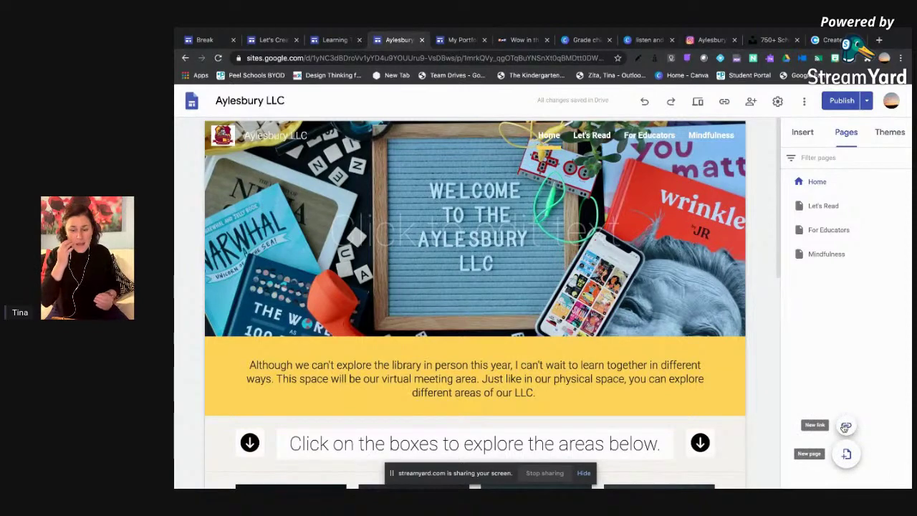
{"action": "left_click", "coordinate": [845, 427]}
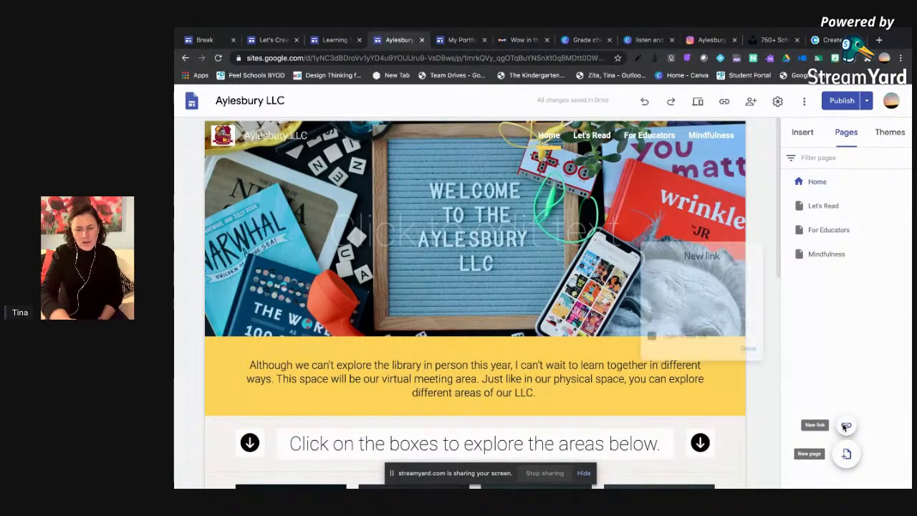
{"action": "type", "text": "https://www.instagram.com/aylesburyllc/?hl=en"}
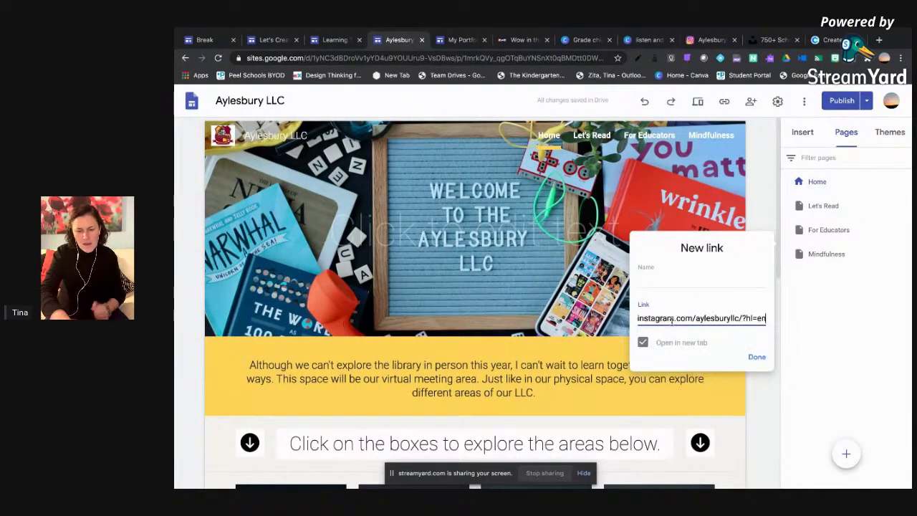
{"action": "left_click", "coordinate": [666, 281]}
{"action": "type", "text": "Vi"}
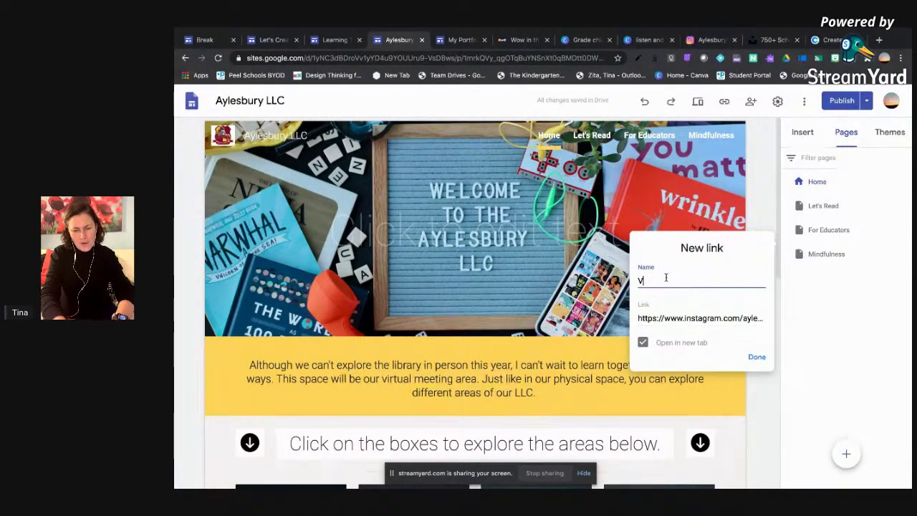
{"action": "type", "text": "Our Instagra"}
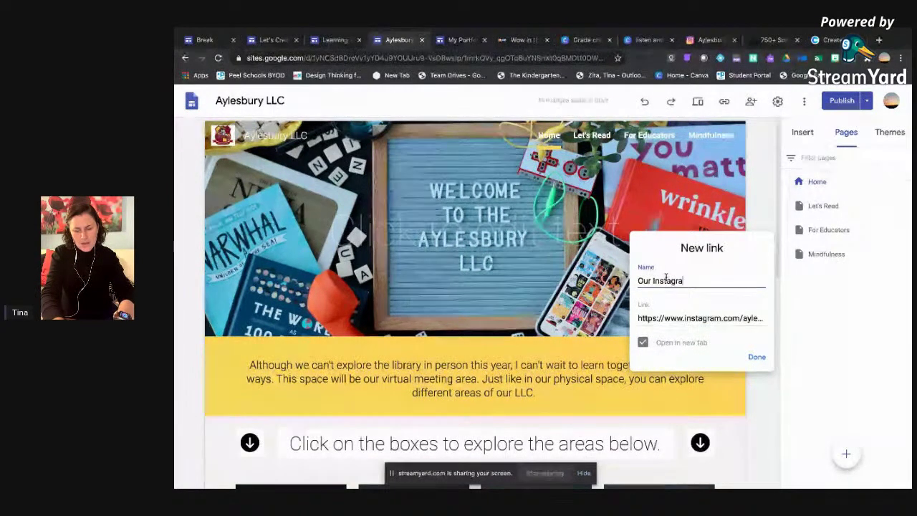
{"action": "type", "text": "m Page"}
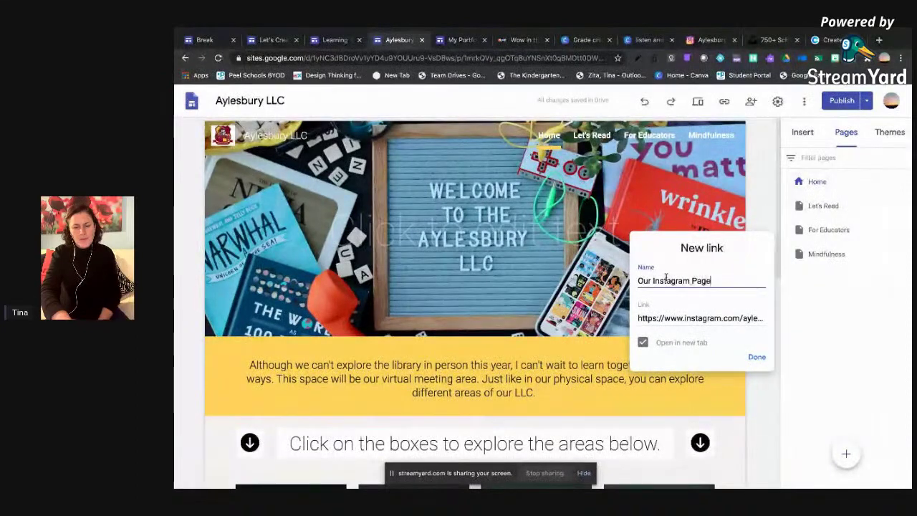
{"action": "left_click", "coordinate": [756, 357]}
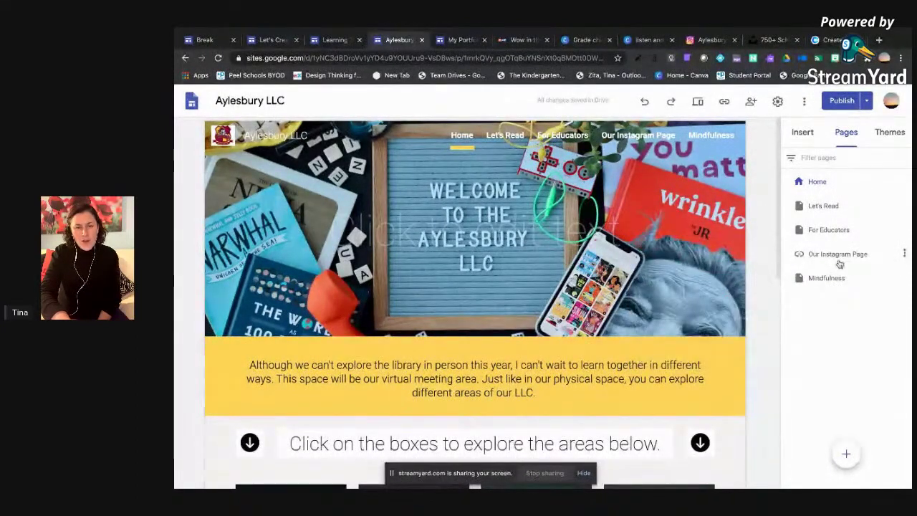
Step: Review the properties of the Our Instagram Page link, including its address and new-tab option
{"action": "left_click", "coordinate": [904, 255]}
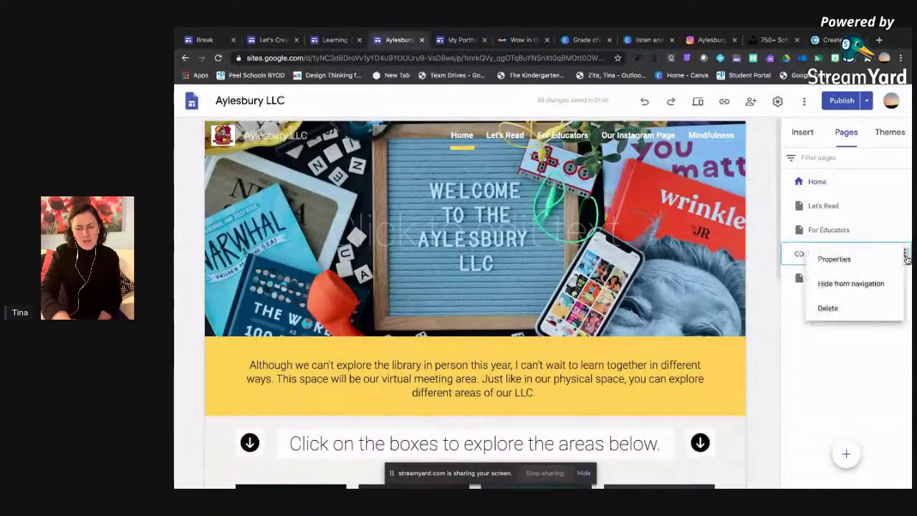
{"action": "left_click", "coordinate": [868, 263]}
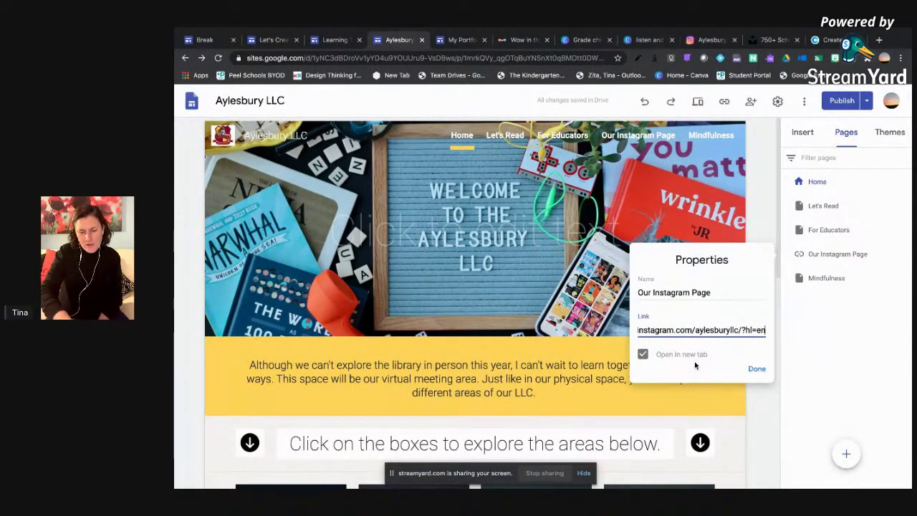
{"action": "left_click", "coordinate": [757, 369]}
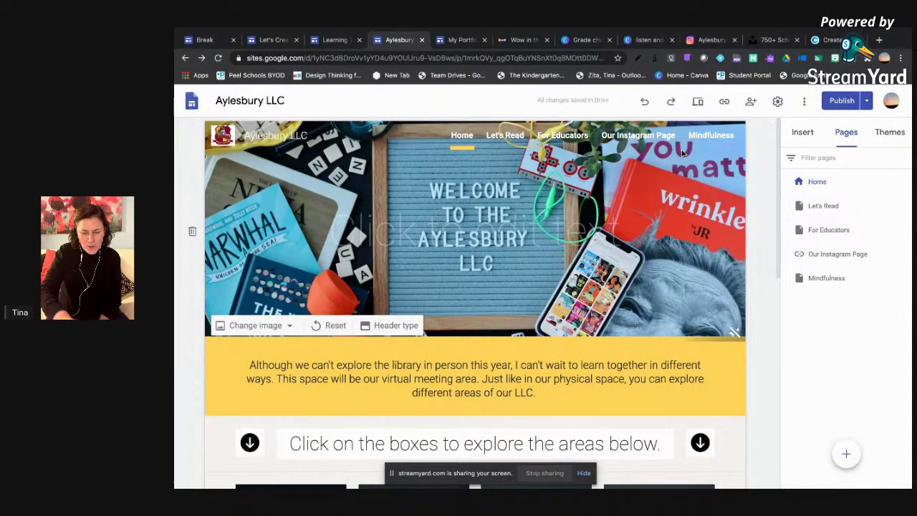
Step: Search Instagram for #aylesburyllc, open that hashtag's page and copy its web address
{"action": "scroll", "coordinate": [683, 154], "scroll_direction": "down", "scroll_amount": 5}
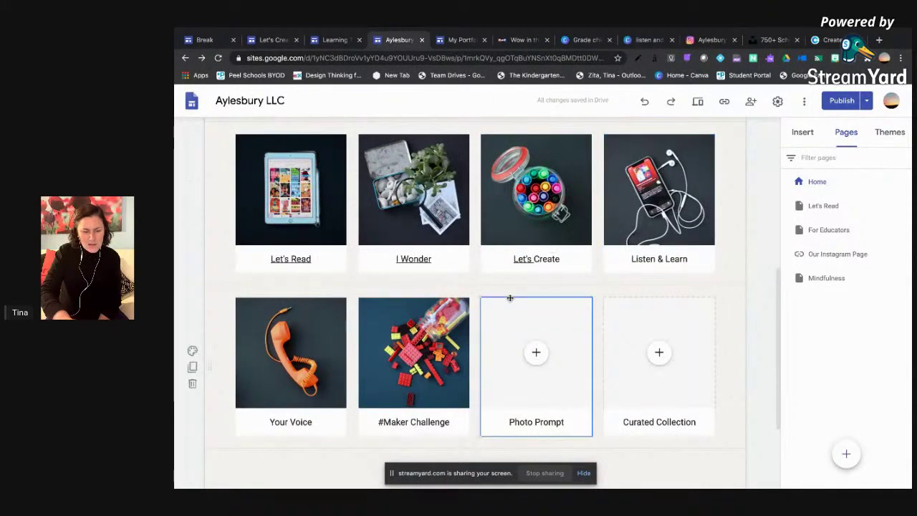
{"action": "scroll", "coordinate": [508, 299], "scroll_direction": "down", "scroll_amount": 1}
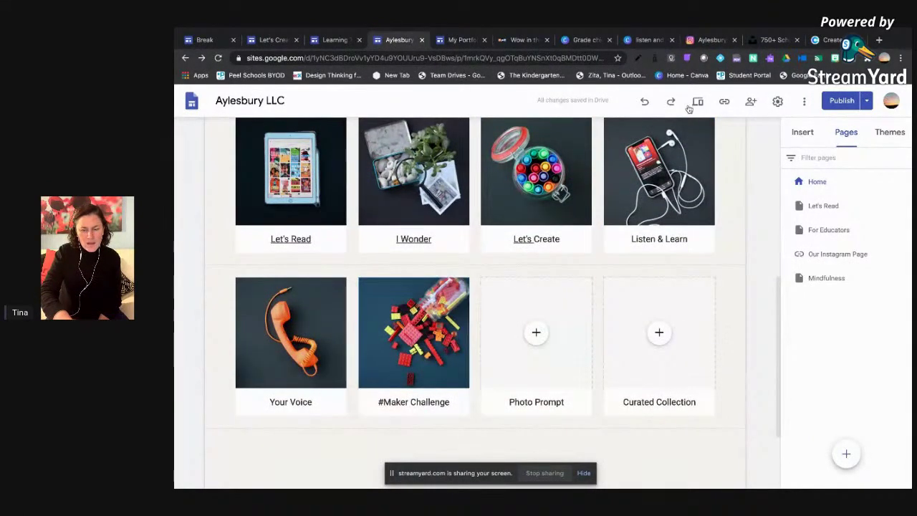
{"action": "left_click", "coordinate": [703, 40]}
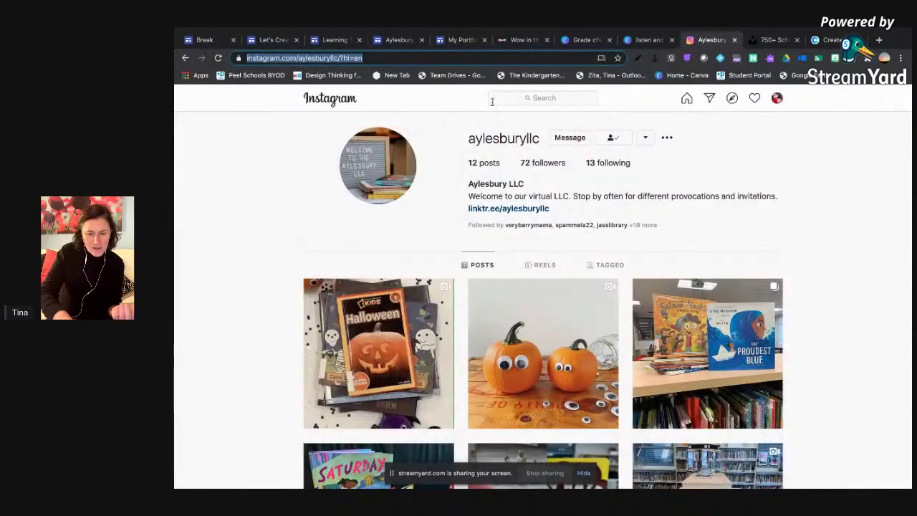
{"action": "left_click", "coordinate": [516, 98]}
{"action": "type", "text": "#aylesburyl"}
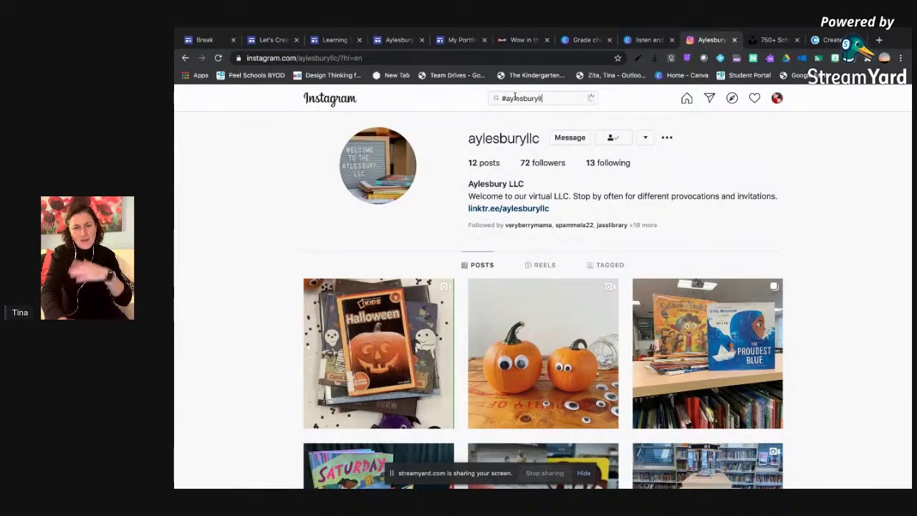
{"action": "type", "text": "lc"}
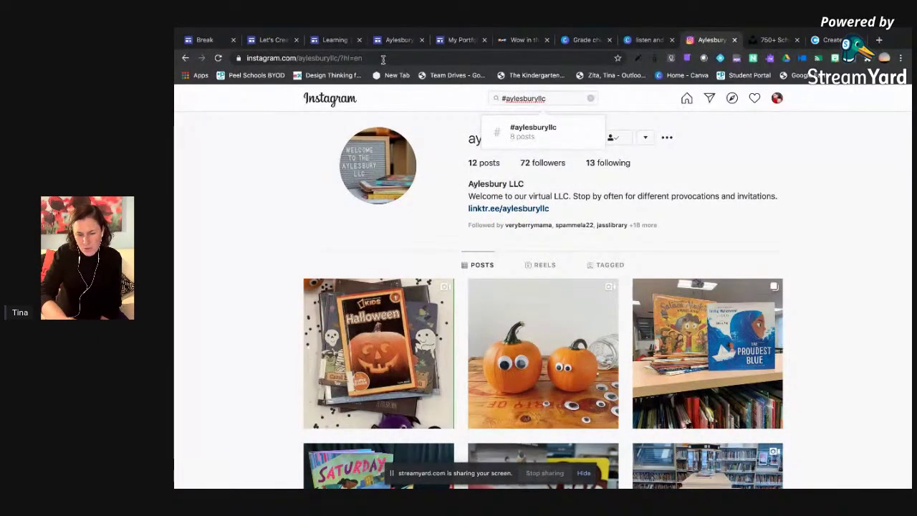
{"action": "left_click", "coordinate": [549, 131]}
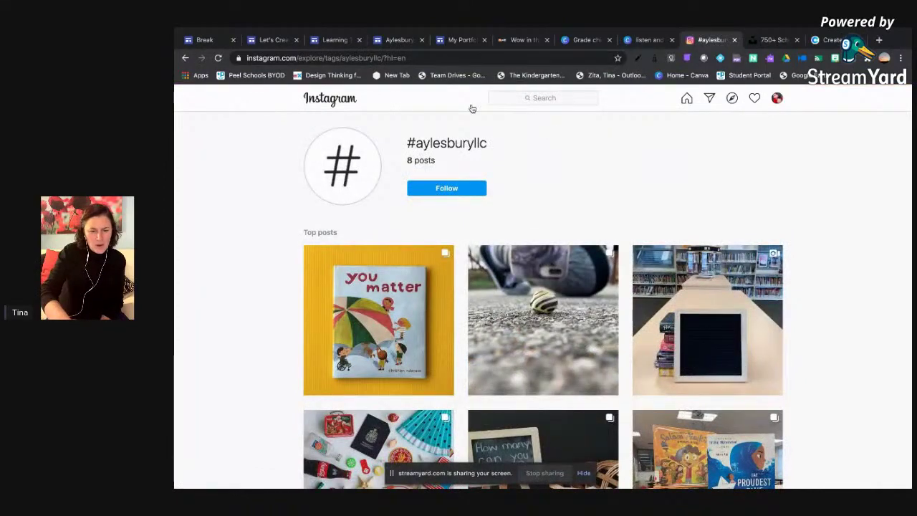
{"action": "left_click", "coordinate": [370, 60]}
{"action": "key", "text": "ctrl+c"}
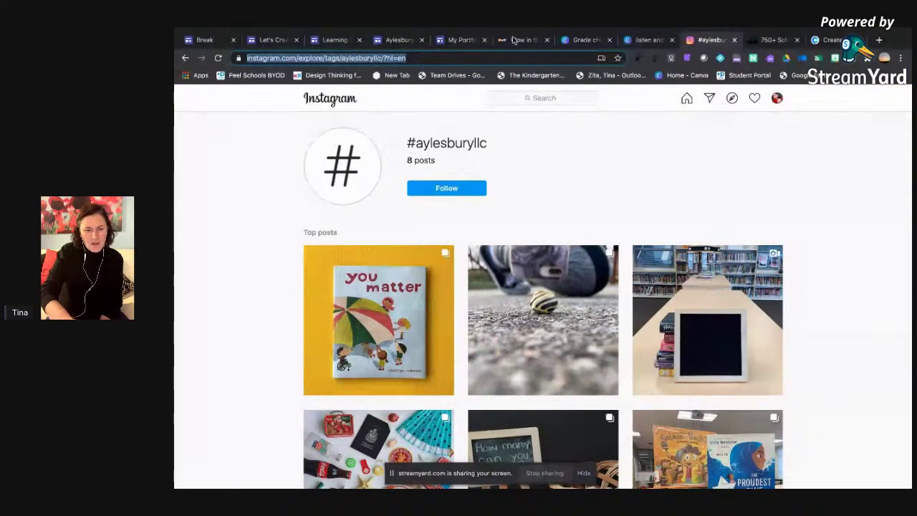
Step: Return to the Aylesbury LLC site editor and link the Let's Create image to the copied Instagram hashtag address
{"action": "left_click", "coordinate": [393, 40]}
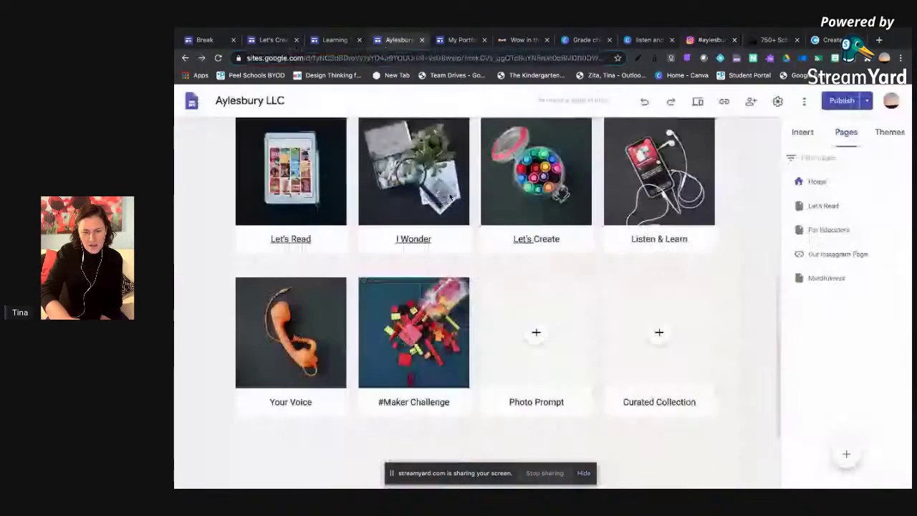
{"action": "scroll", "coordinate": [475, 280], "scroll_direction": "up", "scroll_amount": 1}
{"action": "left_click", "coordinate": [544, 242]}
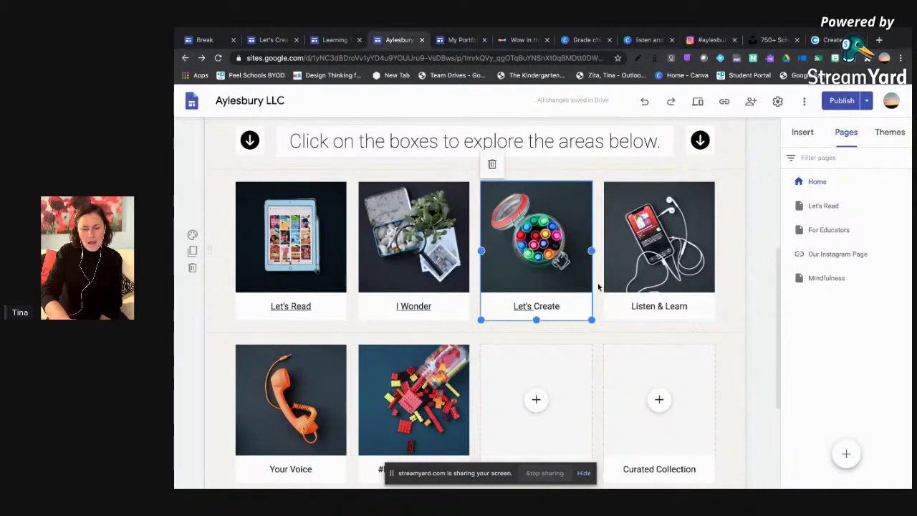
{"action": "scroll", "coordinate": [595, 285], "scroll_direction": "down", "scroll_amount": 1}
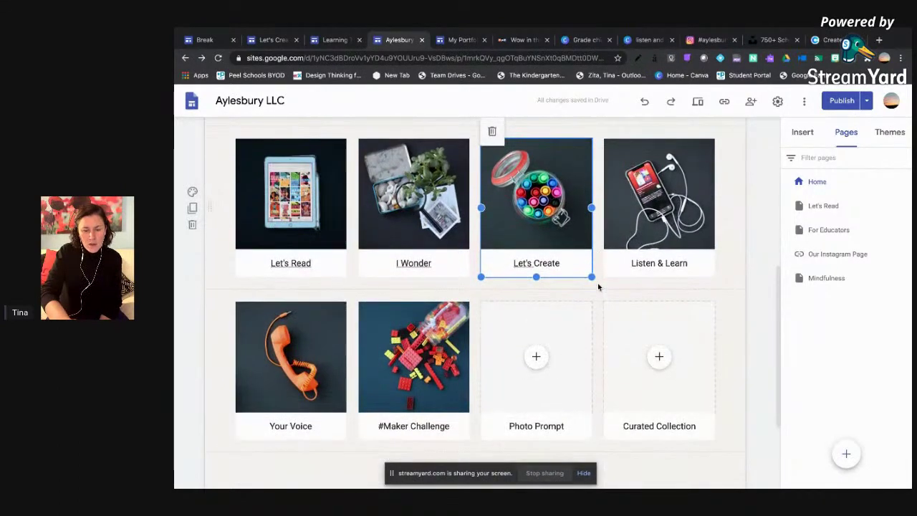
{"action": "double_click", "coordinate": [540, 235]}
{"action": "left_click", "coordinate": [612, 131]}
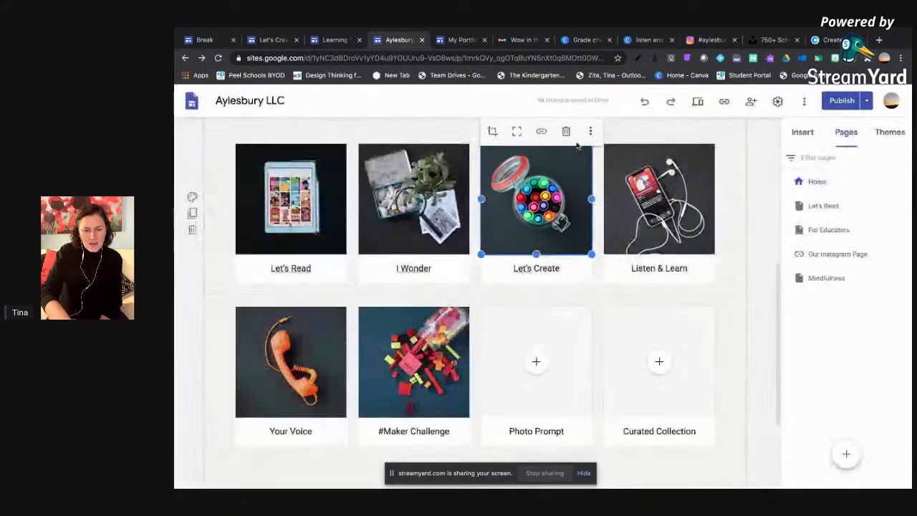
{"action": "left_click", "coordinate": [542, 132]}
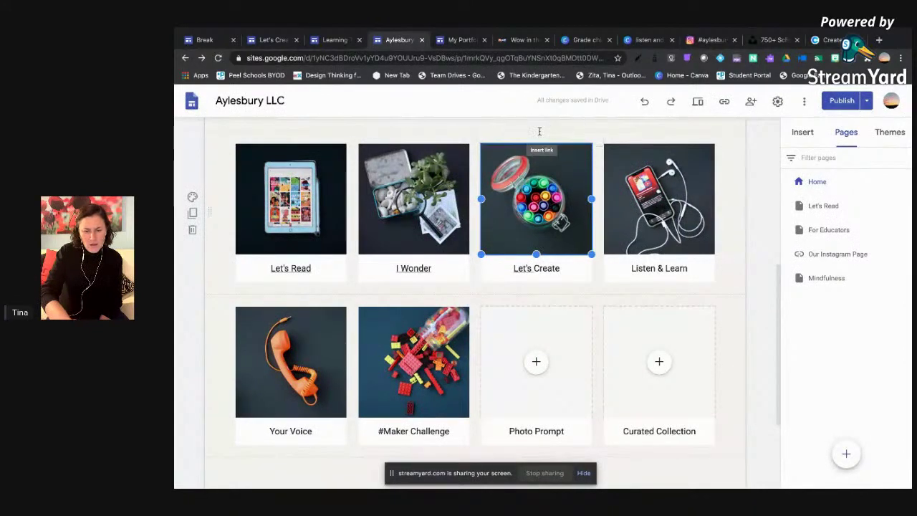
{"action": "key", "text": "ctrl+v"}
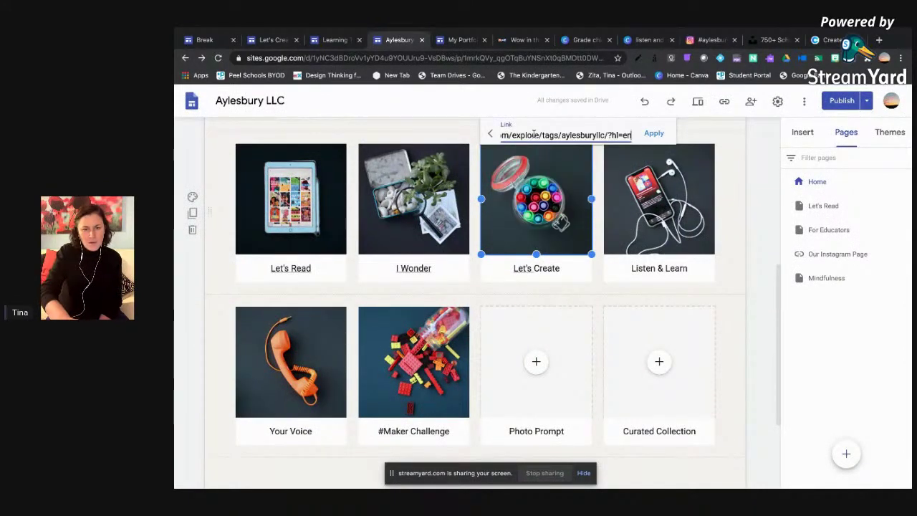
{"action": "left_click", "coordinate": [653, 133]}
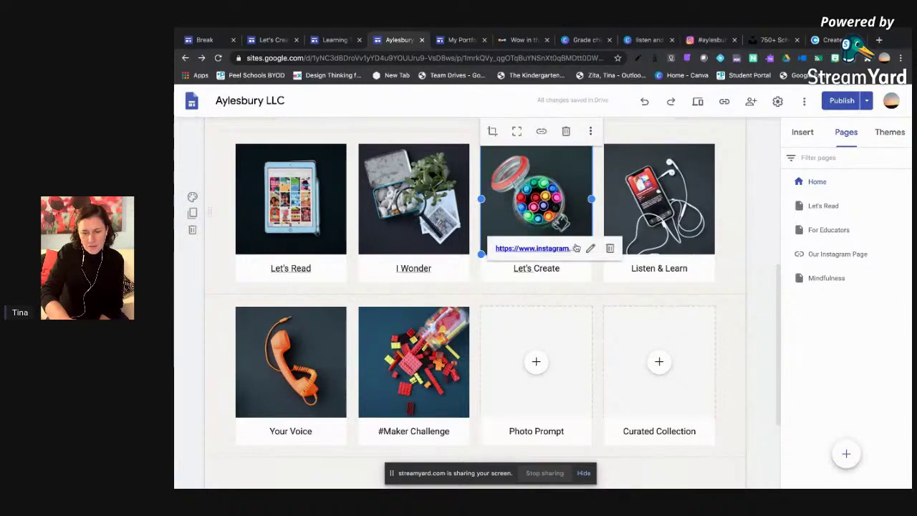
Step: Link the "Let's Create" caption text to the same Instagram hashtag address
{"action": "triple_click", "coordinate": [545, 268]}
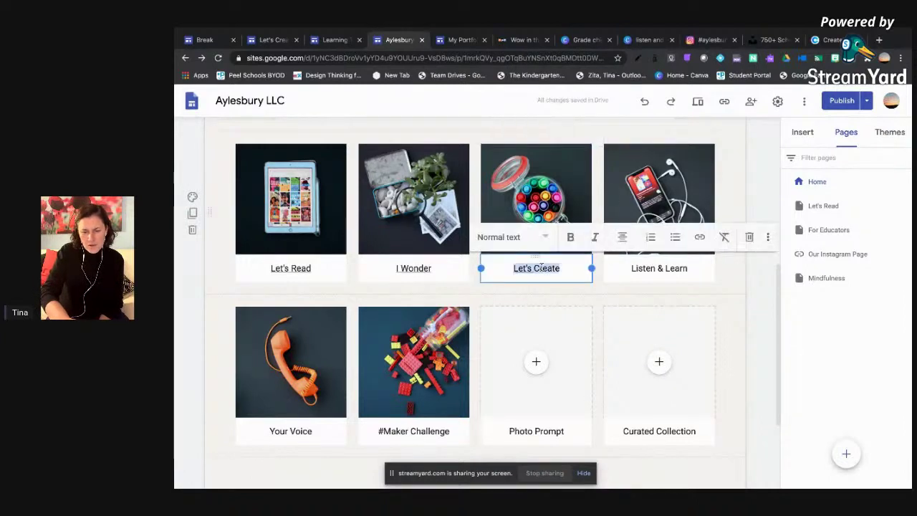
{"action": "left_click", "coordinate": [699, 236]}
{"action": "key", "text": "ctrl+a"}
{"action": "key", "text": "ctrl+v"}
{"action": "left_click", "coordinate": [724, 326]}
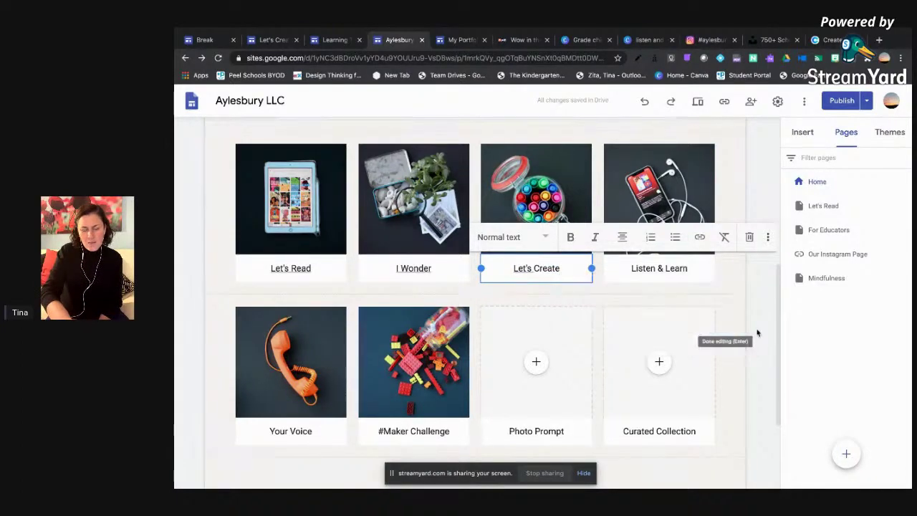
{"action": "left_click", "coordinate": [757, 330]}
Step: Test the Let's Create caption's link by following it through to Instagram, and close the page it opens
{"action": "left_click", "coordinate": [543, 204]}
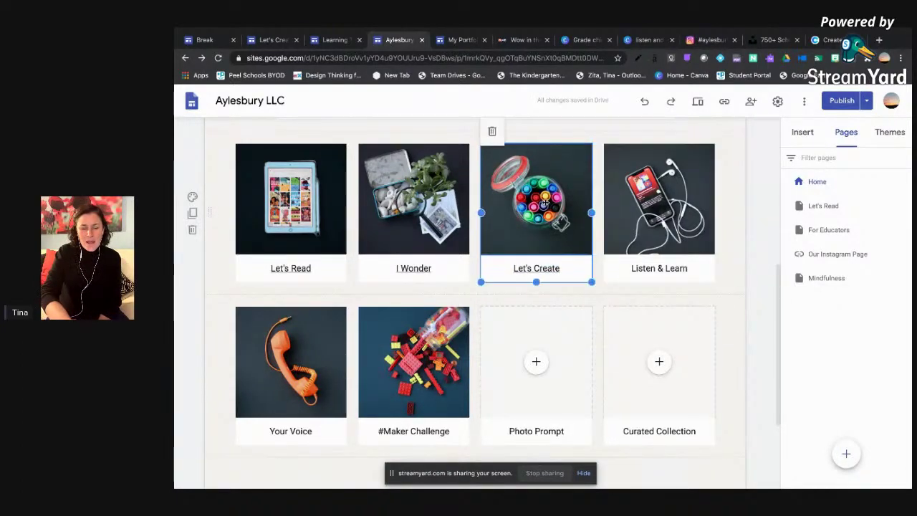
{"action": "left_click", "coordinate": [528, 268]}
{"action": "left_click", "coordinate": [546, 285]}
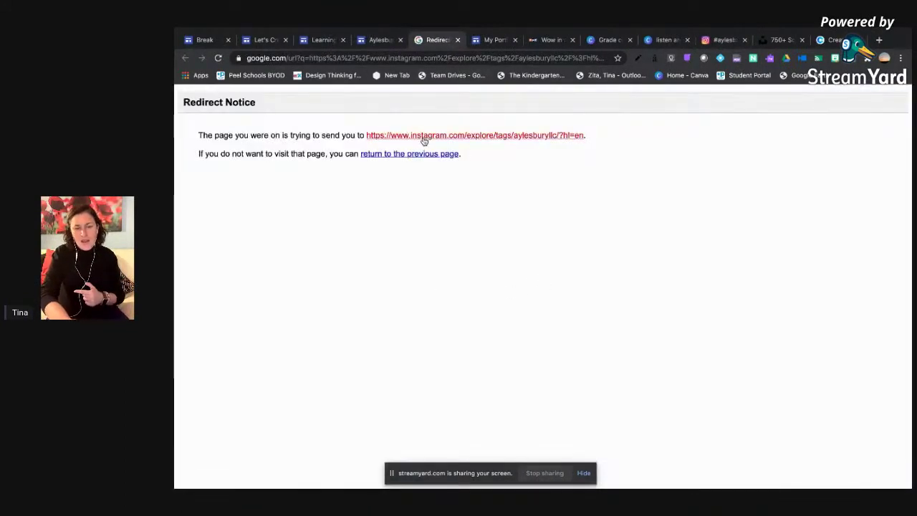
{"action": "left_click", "coordinate": [423, 137]}
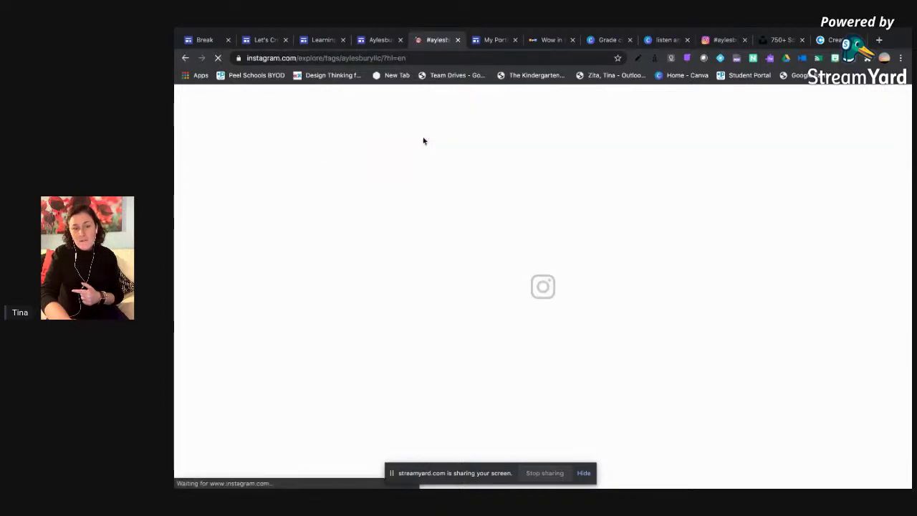
{"action": "left_click", "coordinate": [457, 40]}
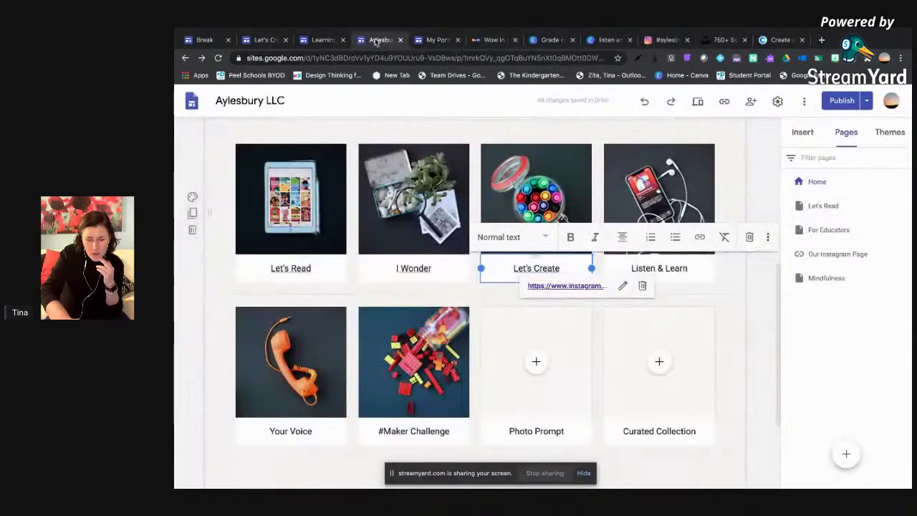
{"action": "scroll", "coordinate": [405, 266], "scroll_direction": "down", "scroll_amount": 2}
{"action": "double_click", "coordinate": [407, 334]}
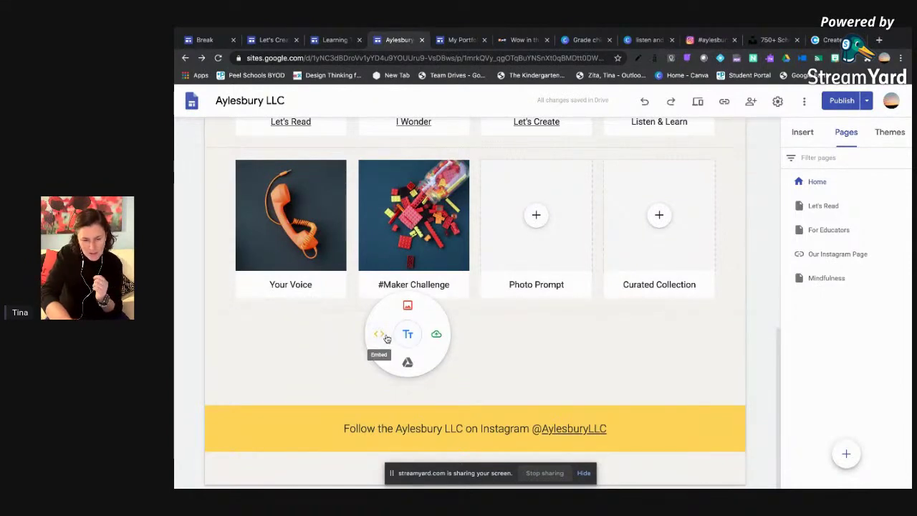
{"action": "left_click", "coordinate": [385, 338]}
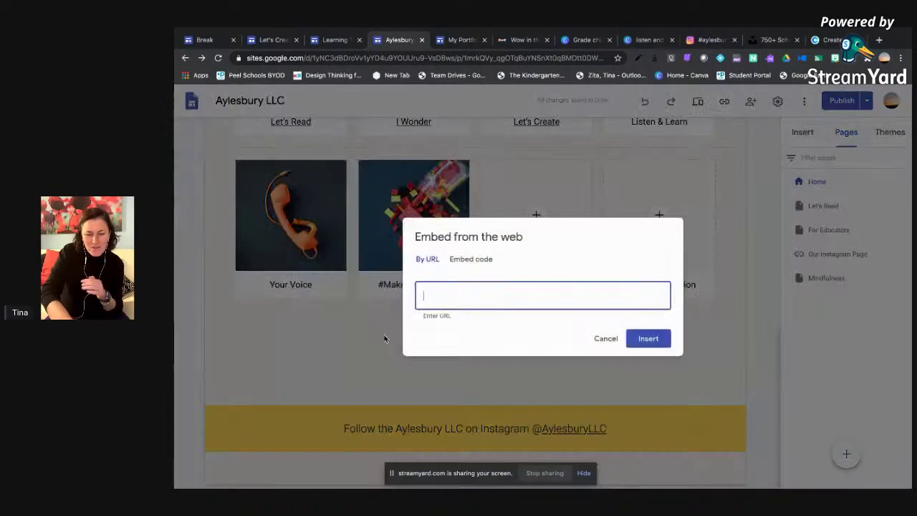
{"action": "type", "text": "https://www.instagram.com/explore/tags/aylesburyllc/?hl=en"}
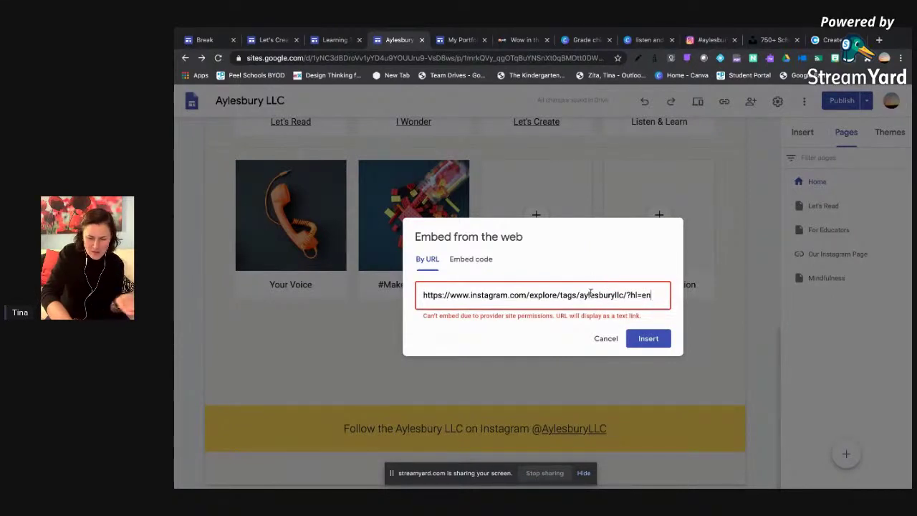
{"action": "triple_click", "coordinate": [590, 292]}
{"action": "key", "text": "BackSpace"}
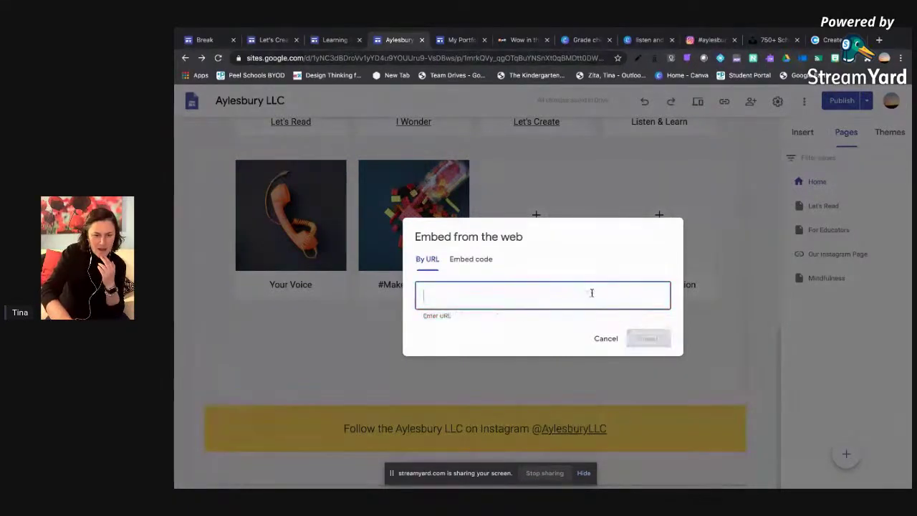
{"action": "left_click", "coordinate": [334, 40]}
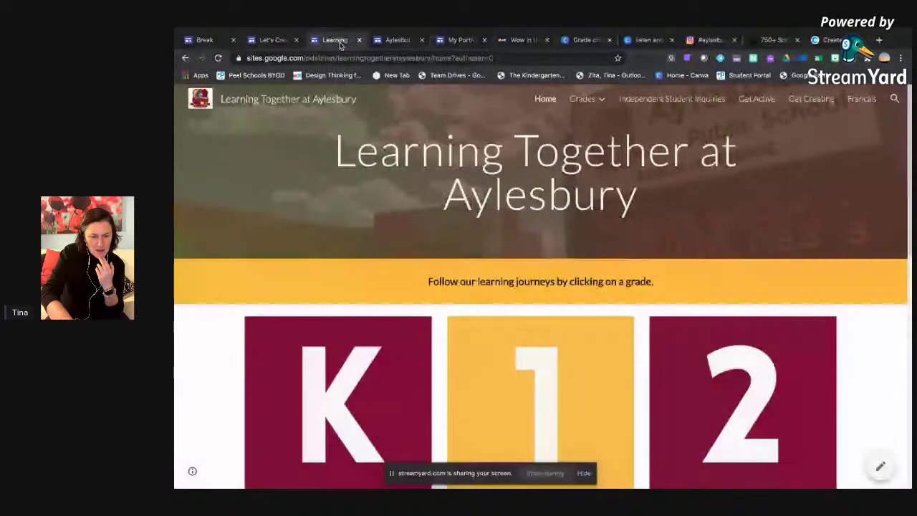
{"action": "left_click", "coordinate": [272, 40]}
{"action": "scroll", "coordinate": [524, 354], "scroll_direction": "down", "scroll_amount": 2}
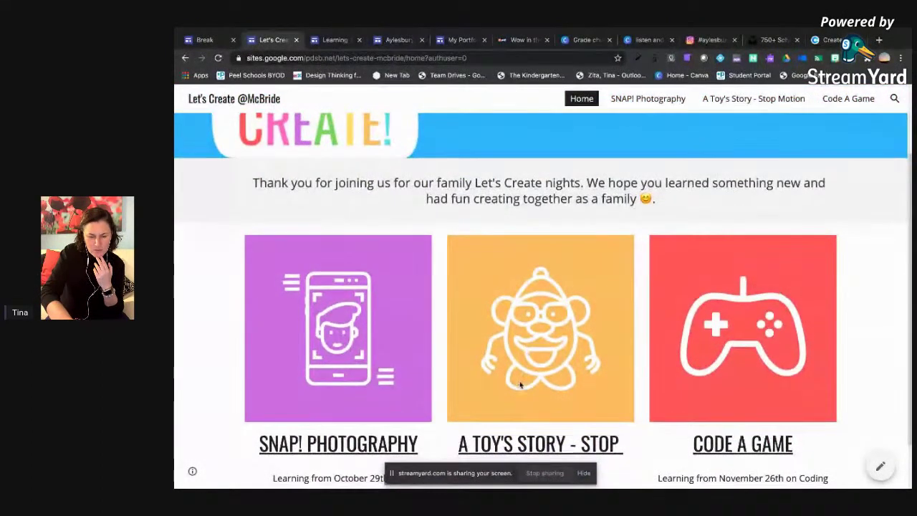
{"action": "scroll", "coordinate": [522, 379], "scroll_direction": "down", "scroll_amount": 1}
{"action": "left_click", "coordinate": [521, 379]}
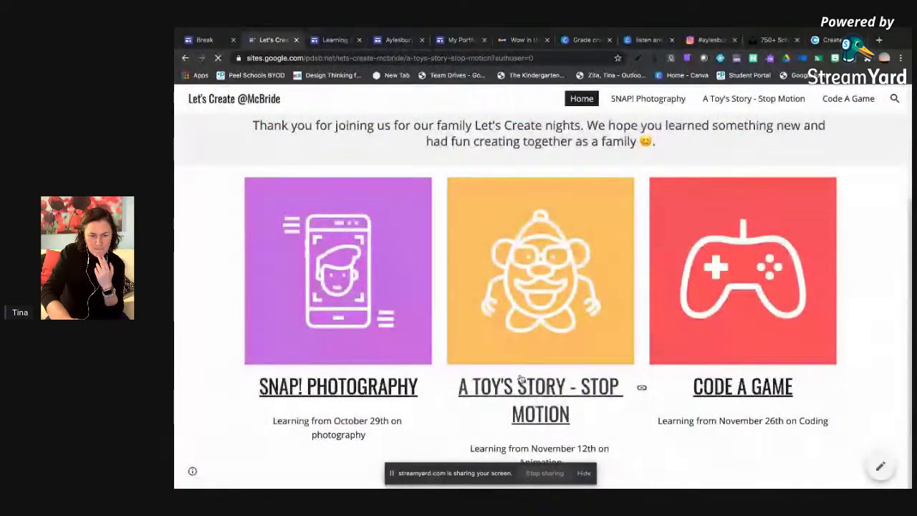
{"action": "scroll", "coordinate": [521, 378], "scroll_direction": "down", "scroll_amount": 10}
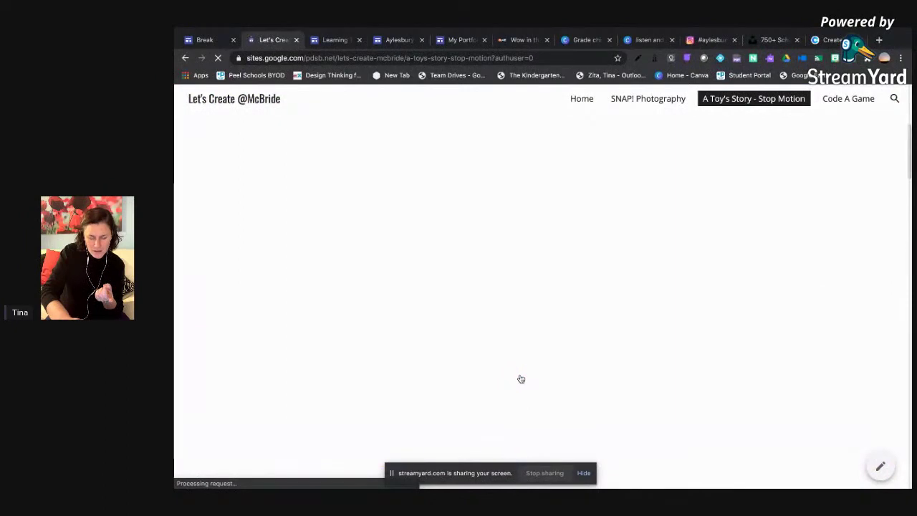
{"action": "scroll", "coordinate": [520, 379], "scroll_direction": "up", "scroll_amount": 6}
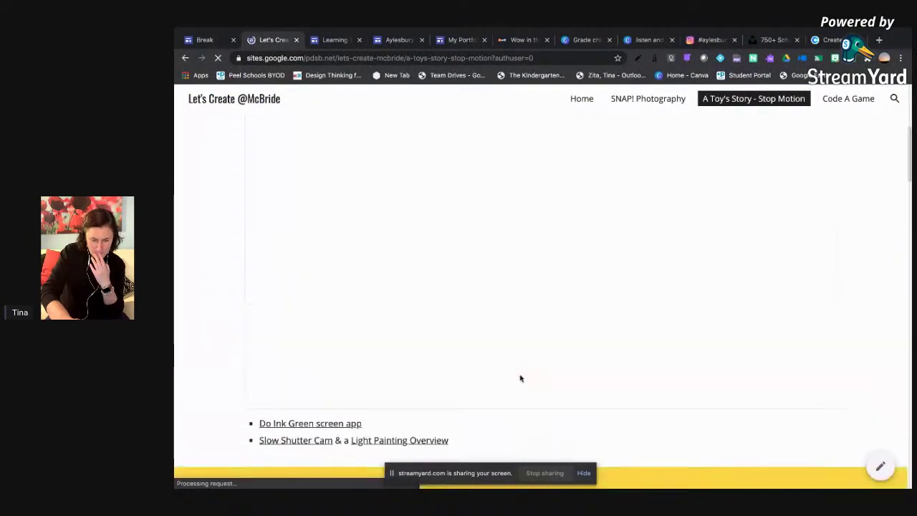
{"action": "scroll", "coordinate": [520, 379], "scroll_direction": "down", "scroll_amount": 5}
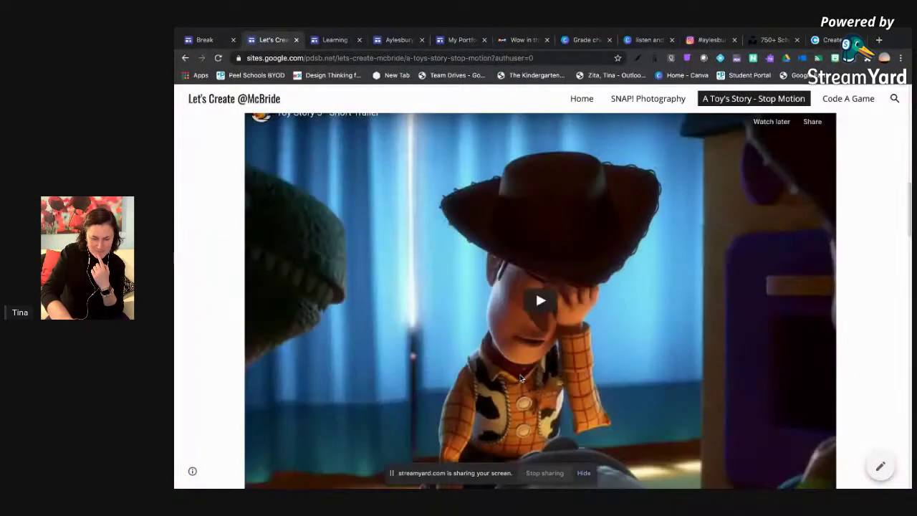
{"action": "scroll", "coordinate": [521, 379], "scroll_direction": "down", "scroll_amount": 10}
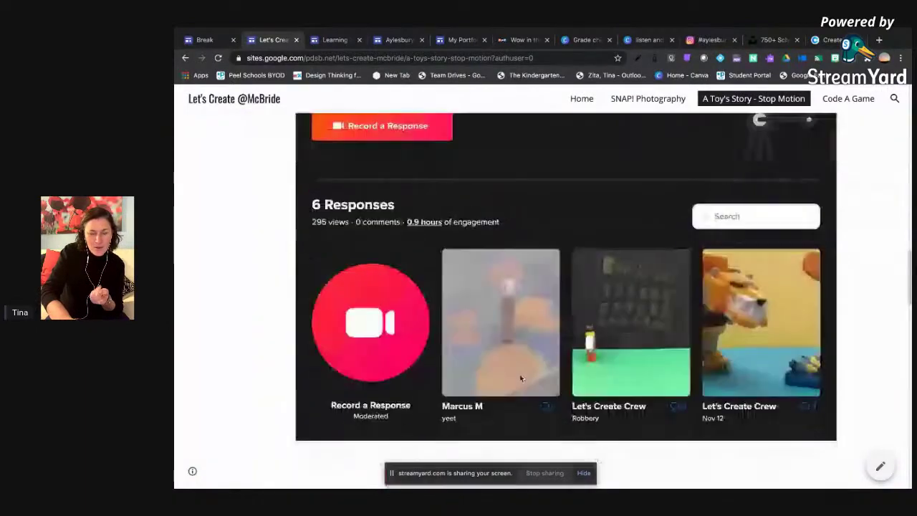
{"action": "scroll", "coordinate": [596, 401], "scroll_direction": "down", "scroll_amount": 3}
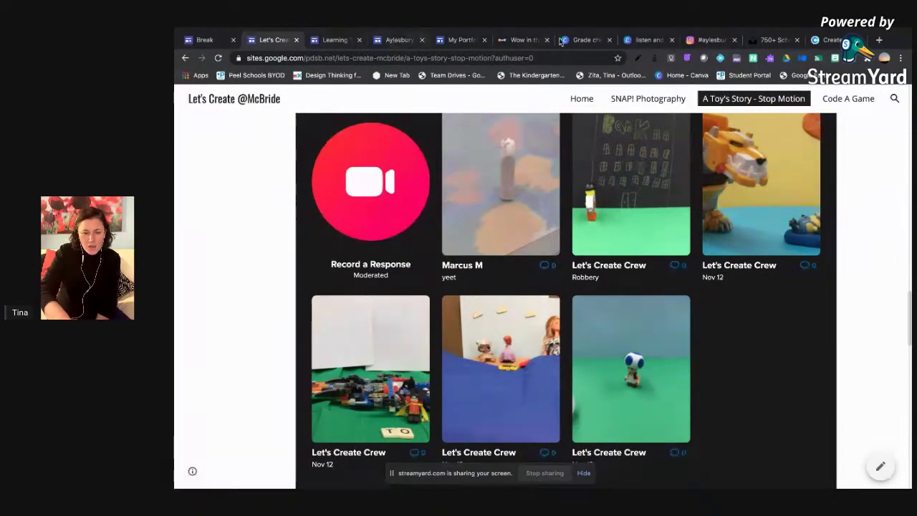
Step: Return to the Aylesbury LLC site editor and cancel the pending web embed
{"action": "left_click", "coordinate": [459, 40]}
{"action": "left_click", "coordinate": [398, 40]}
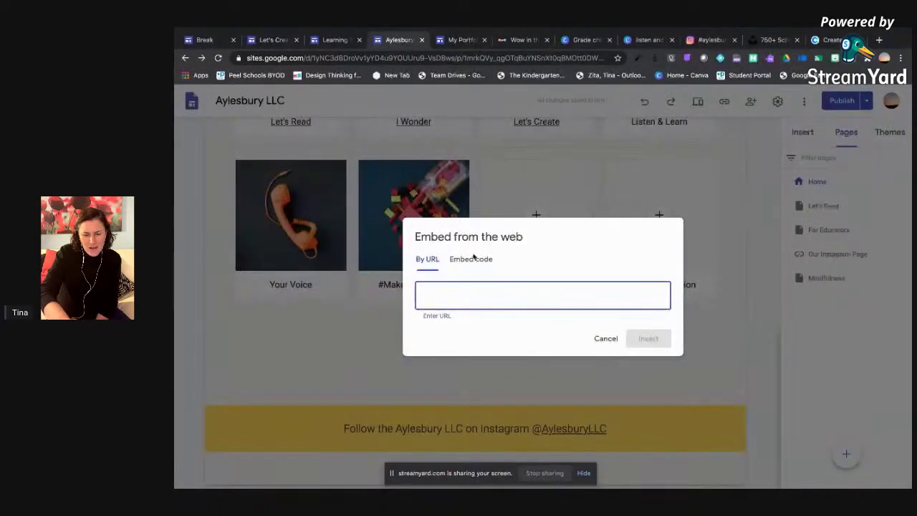
{"action": "left_click", "coordinate": [605, 338]}
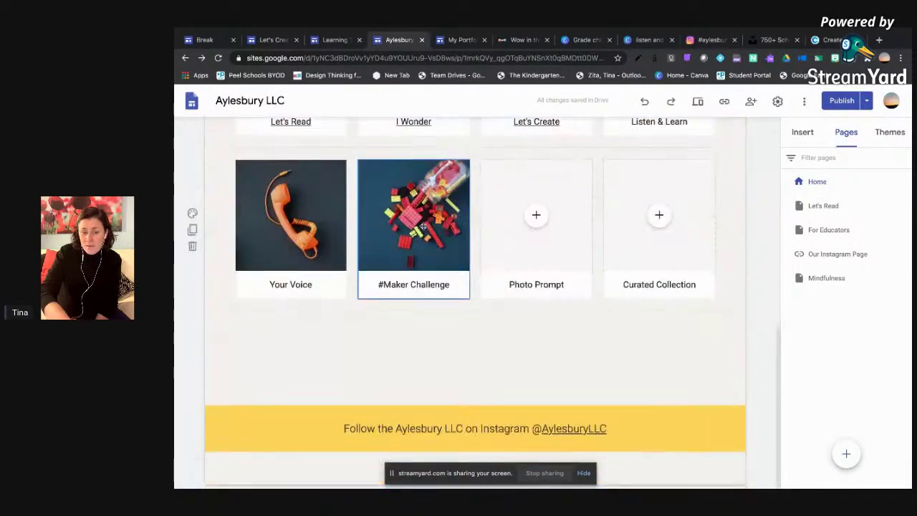
{"action": "left_click", "coordinate": [466, 332]}
{"action": "double_click", "coordinate": [457, 339]}
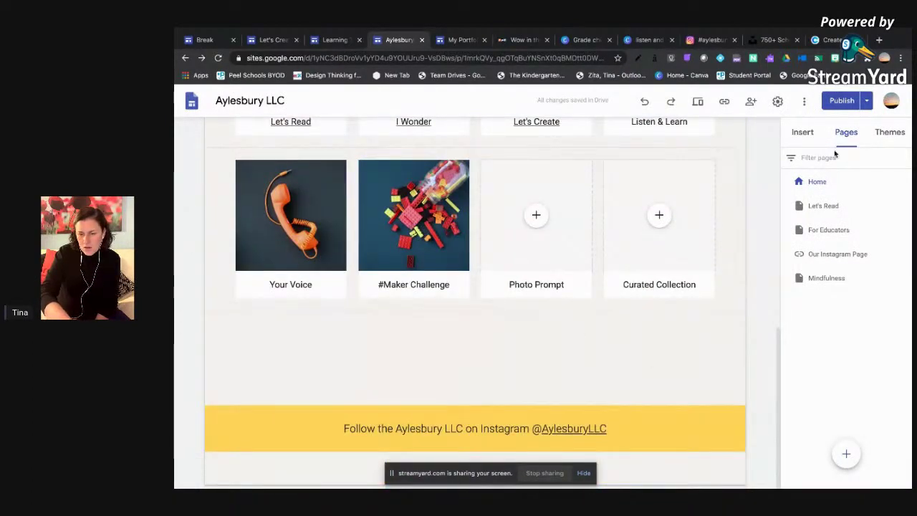
{"action": "left_click", "coordinate": [802, 131]}
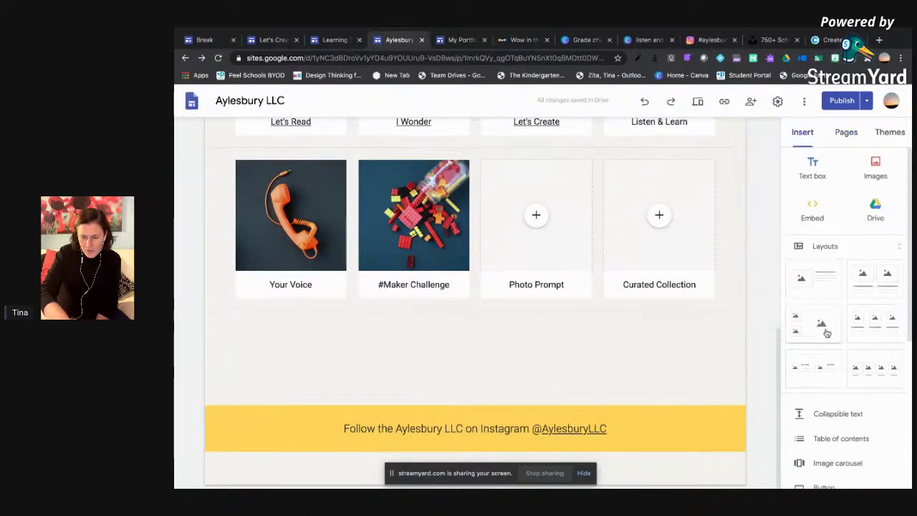
{"action": "scroll", "coordinate": [827, 333], "scroll_direction": "down", "scroll_amount": 2}
{"action": "left_click", "coordinate": [821, 358]}
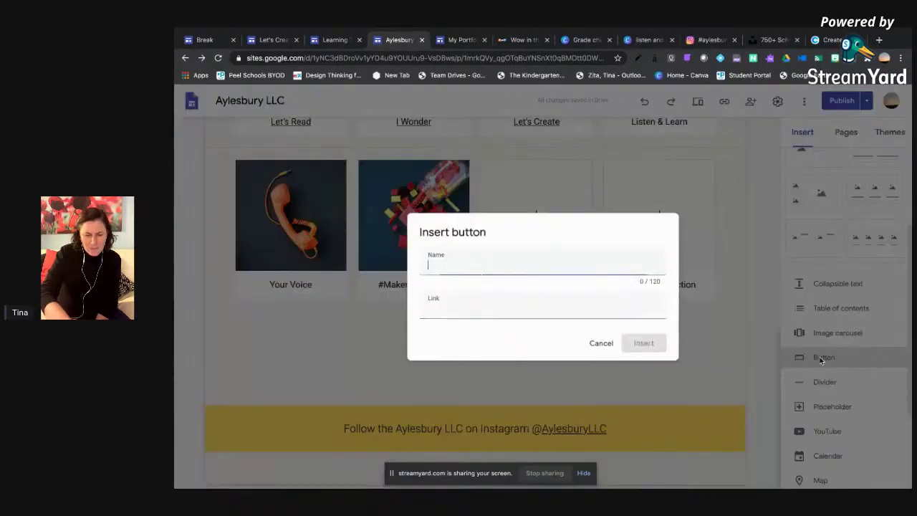
{"action": "type", "text": "Vi"}
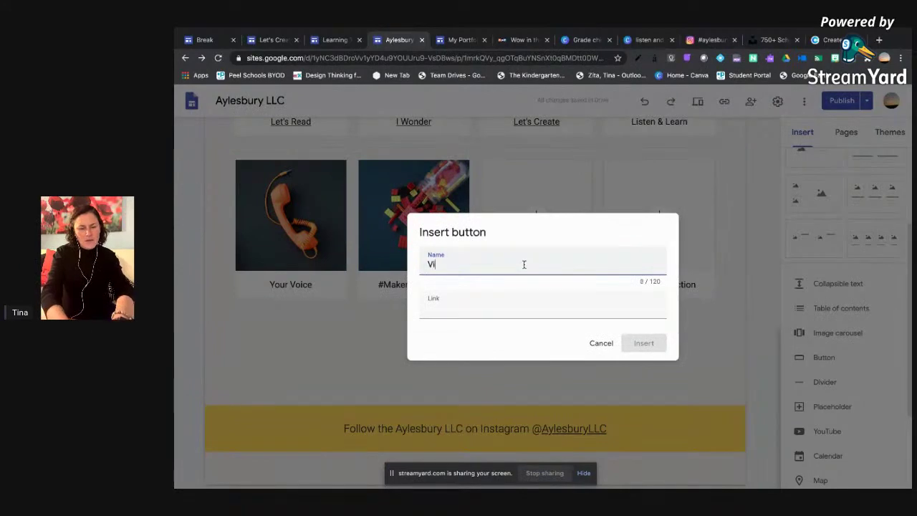
{"action": "type", "text": "sit us on Instagram"}
{"action": "left_click", "coordinate": [492, 305]}
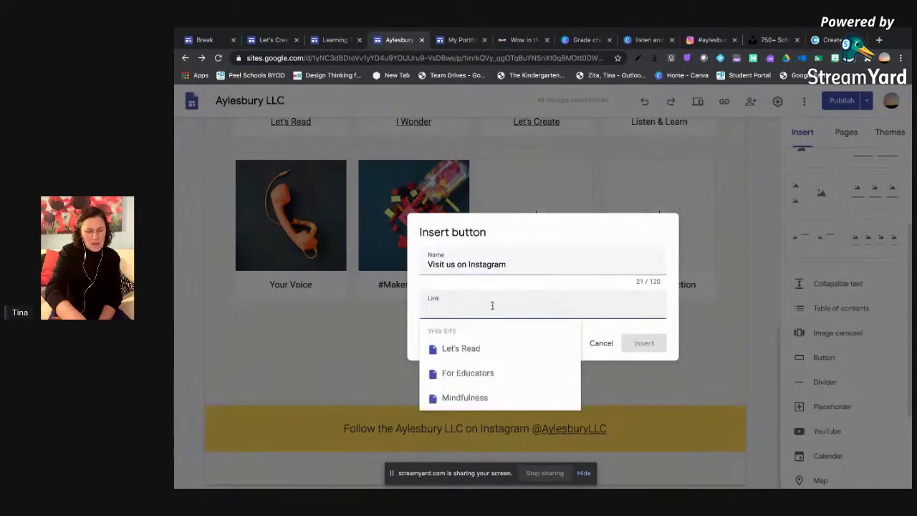
{"action": "type", "text": "https://www.instagram.com/explore/tags/aylesburyllc/?hl=en"}
{"action": "left_click", "coordinate": [658, 346]}
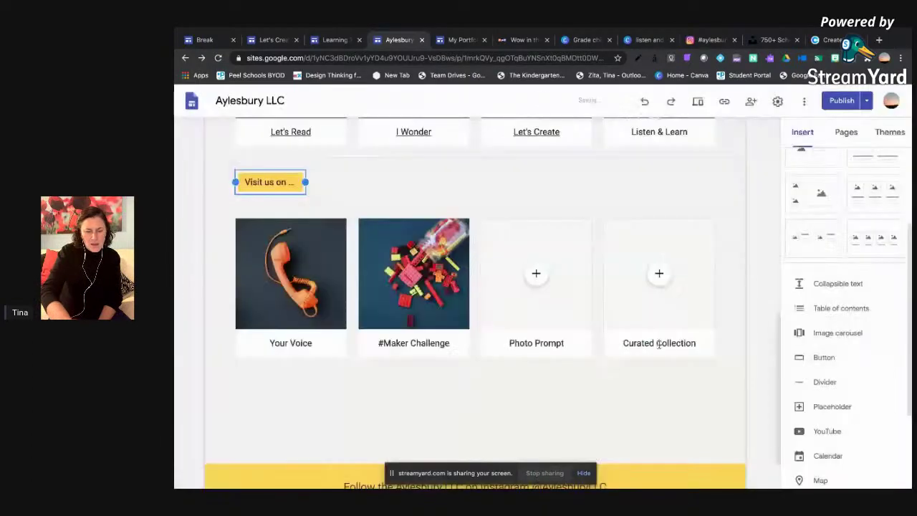
Step: Move the Instagram button below the Your Voice row of image boxes and stretch it across the row's full width
{"action": "left_click_drag", "start_coordinate": [282, 180], "coordinate": [287, 405]}
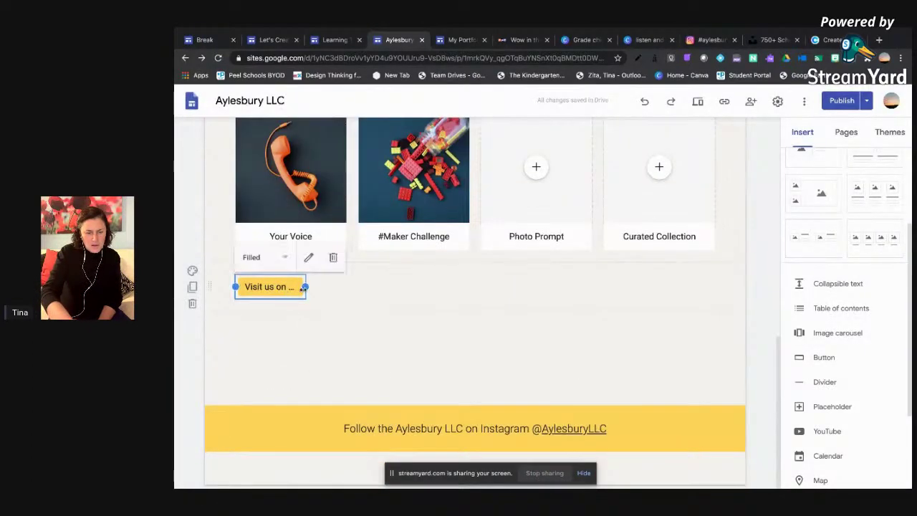
{"action": "left_click_drag", "start_coordinate": [305, 286], "coordinate": [714, 287]}
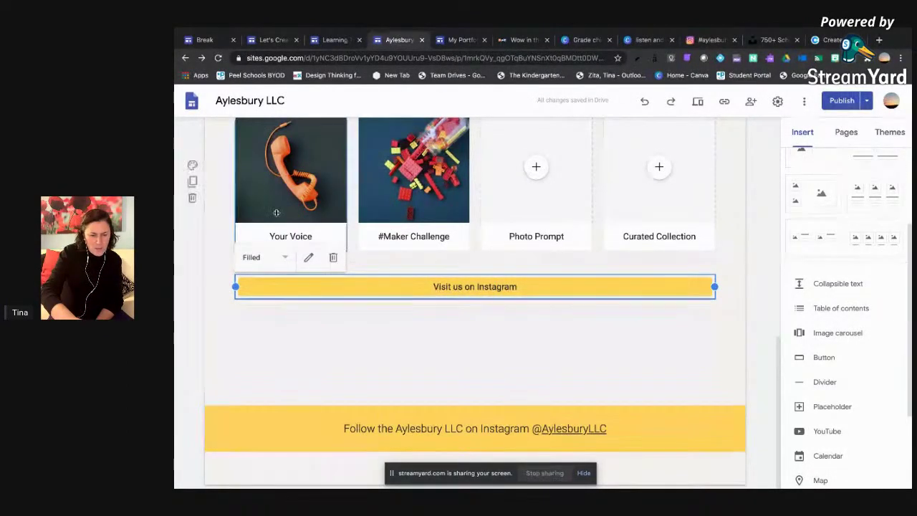
Step: Try the Outlined and Text styles on the Instagram button, and delete the section containing it
{"action": "left_click", "coordinate": [259, 257]}
{"action": "left_click", "coordinate": [255, 278]}
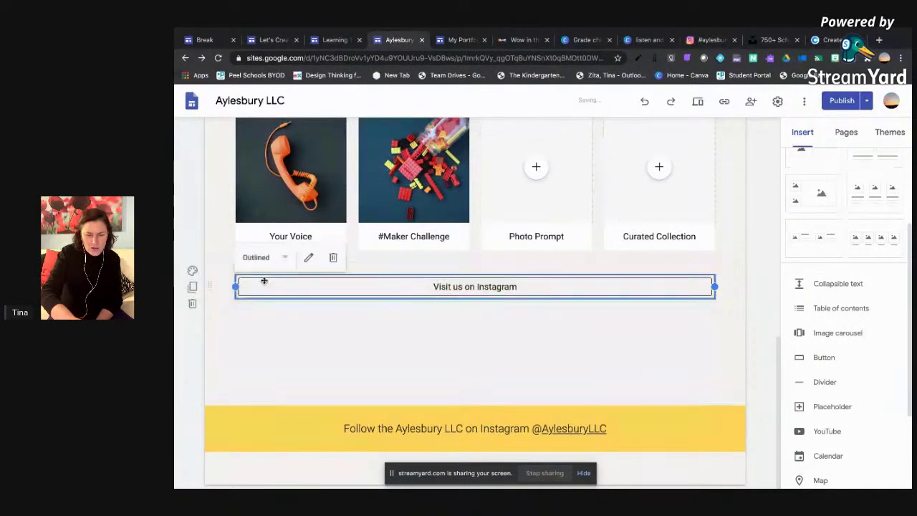
{"action": "left_click", "coordinate": [252, 301]}
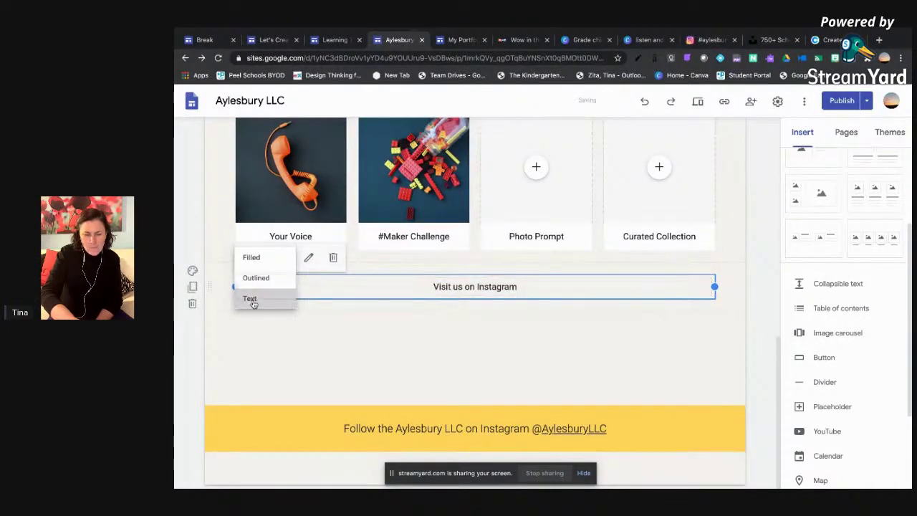
{"action": "left_click", "coordinate": [248, 313]}
{"action": "left_click", "coordinate": [273, 289]}
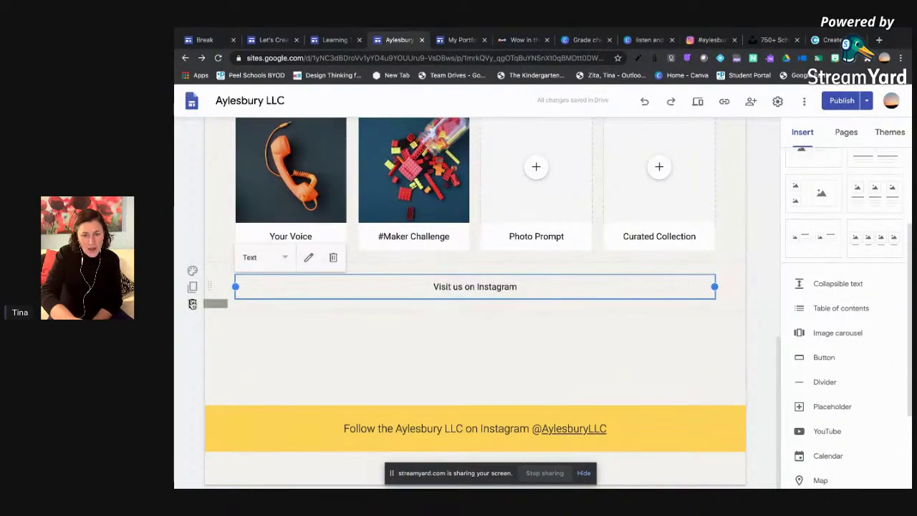
{"action": "left_click", "coordinate": [192, 303]}
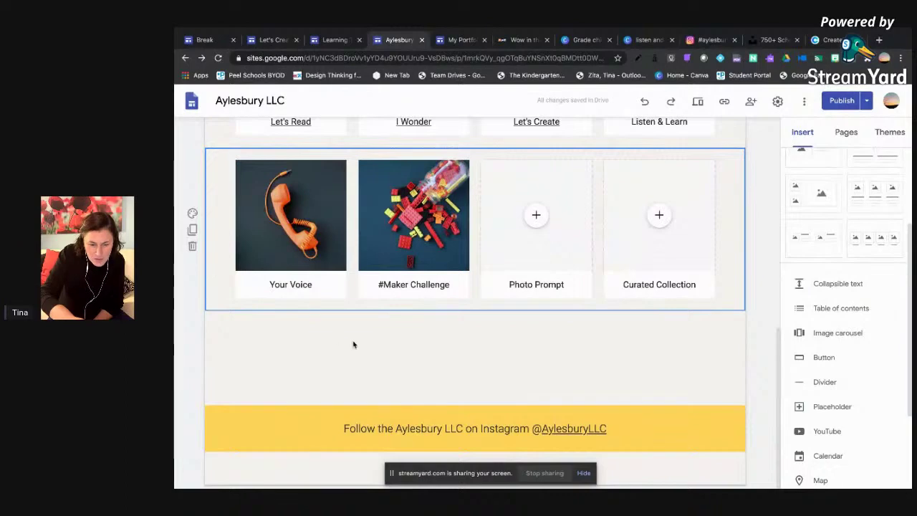
Step: Add a new page named "Curated Collection" to the site
{"action": "scroll", "coordinate": [353, 345], "scroll_direction": "up", "scroll_amount": 8}
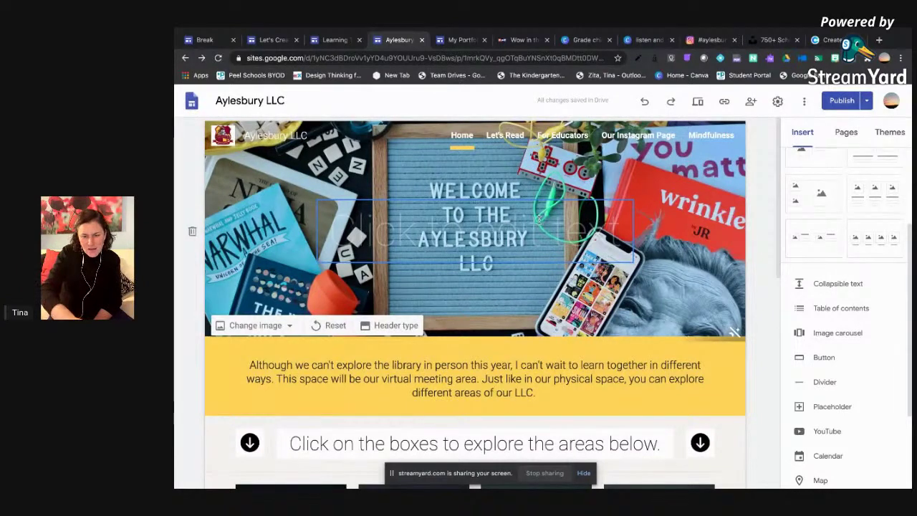
{"action": "left_click", "coordinate": [845, 133]}
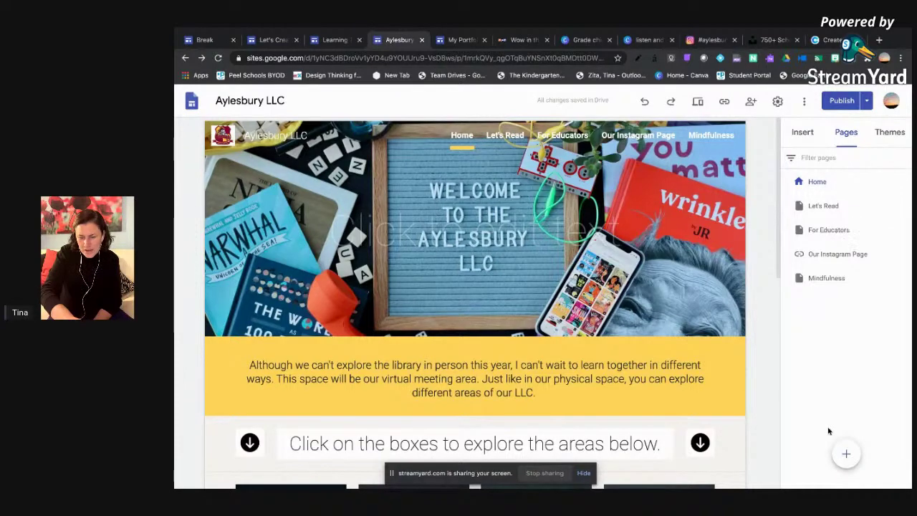
{"action": "left_click", "coordinate": [846, 453]}
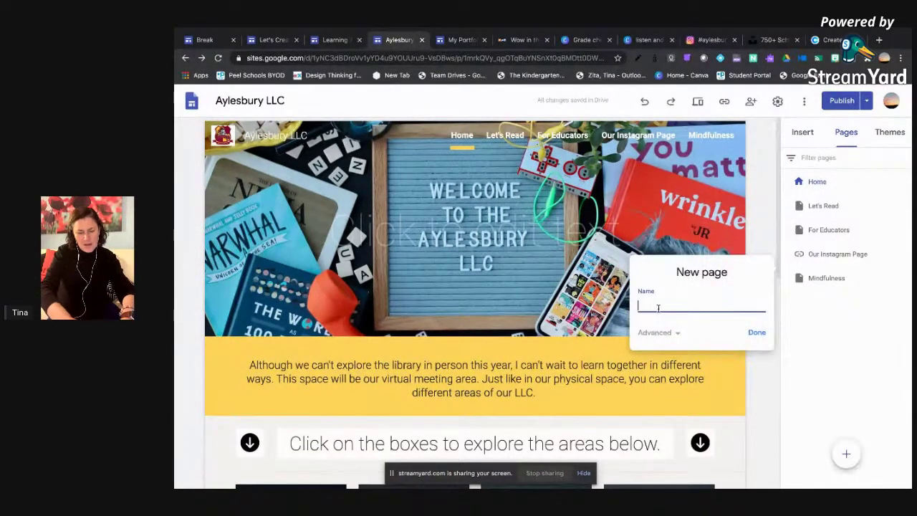
{"action": "type", "text": "Curated Collection"}
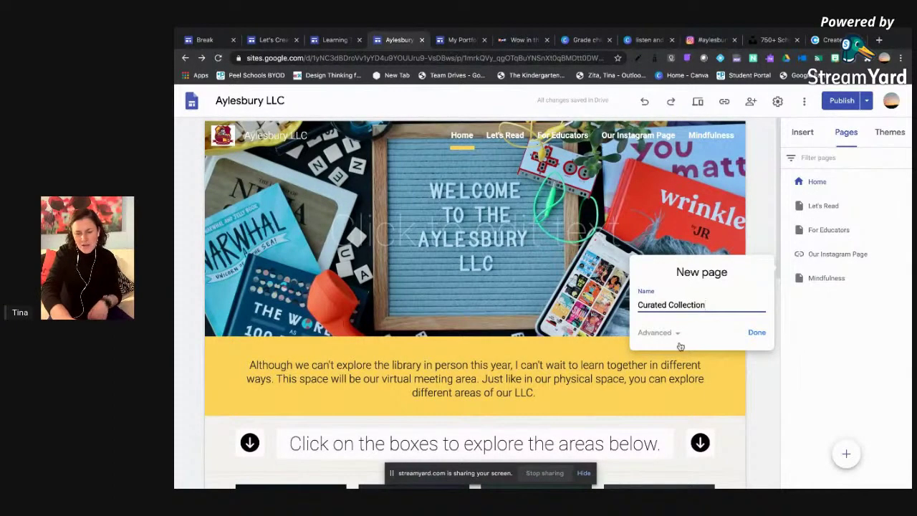
{"action": "left_click", "coordinate": [752, 333]}
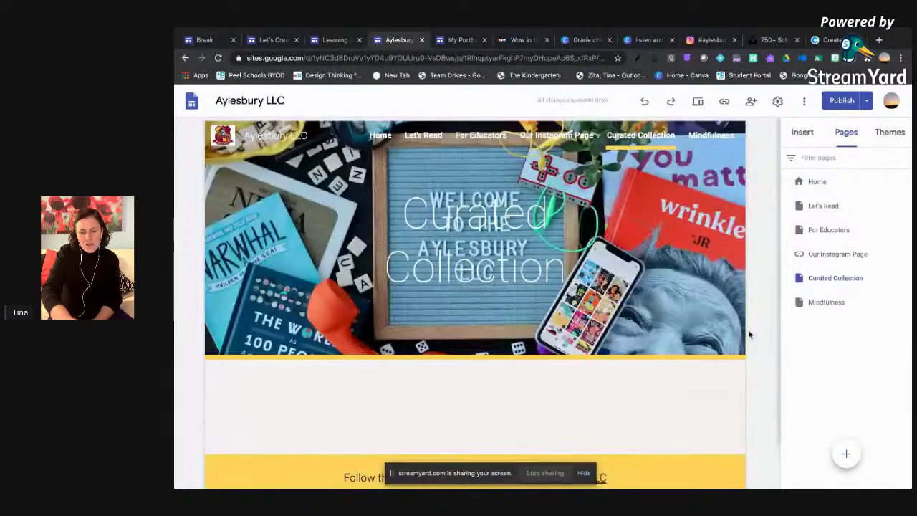
Step: Insert the layout with two side-by-side images and captions below the Curated Collection page header
{"action": "scroll", "coordinate": [677, 389], "scroll_direction": "down", "scroll_amount": 1}
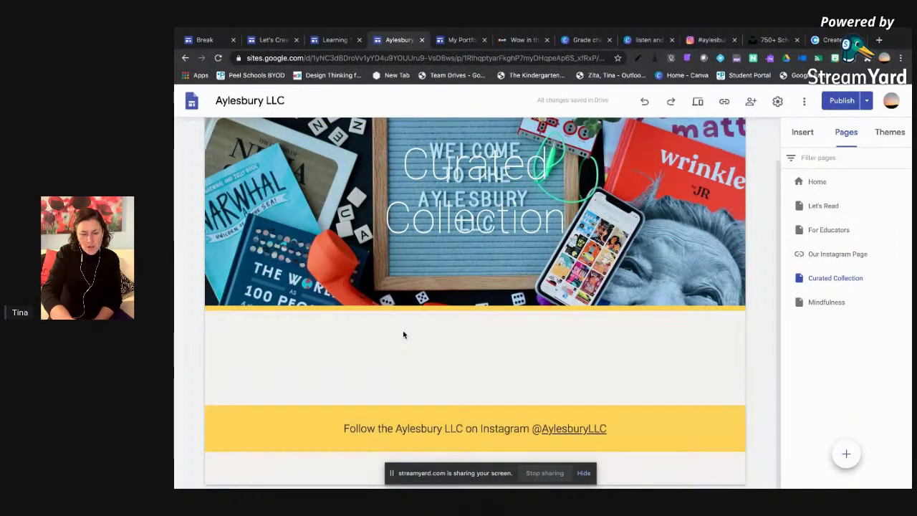
{"action": "double_click", "coordinate": [380, 351]}
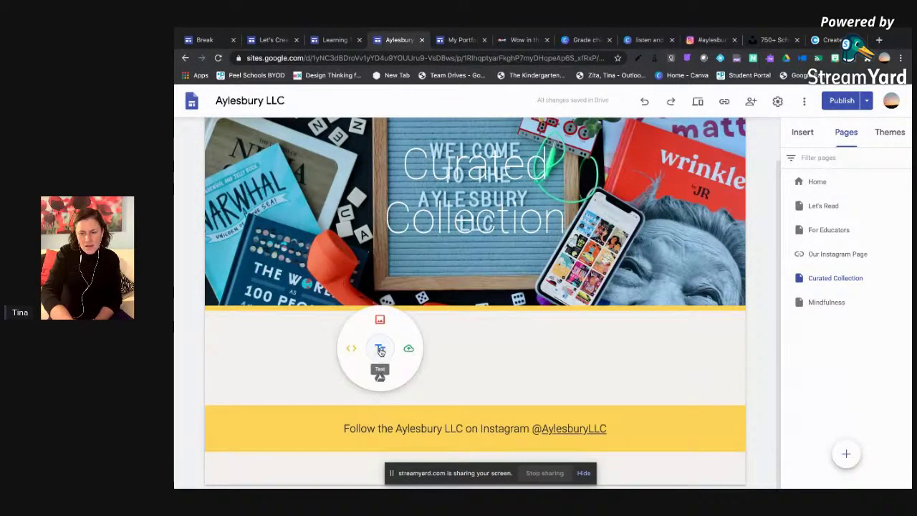
{"action": "left_click", "coordinate": [814, 129]}
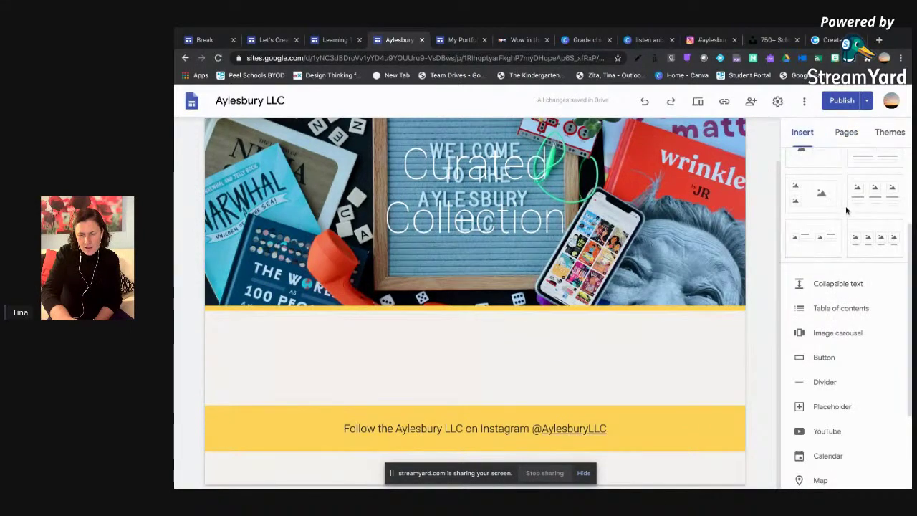
{"action": "scroll", "coordinate": [845, 207], "scroll_direction": "up", "scroll_amount": 2}
{"action": "left_click", "coordinate": [856, 225]}
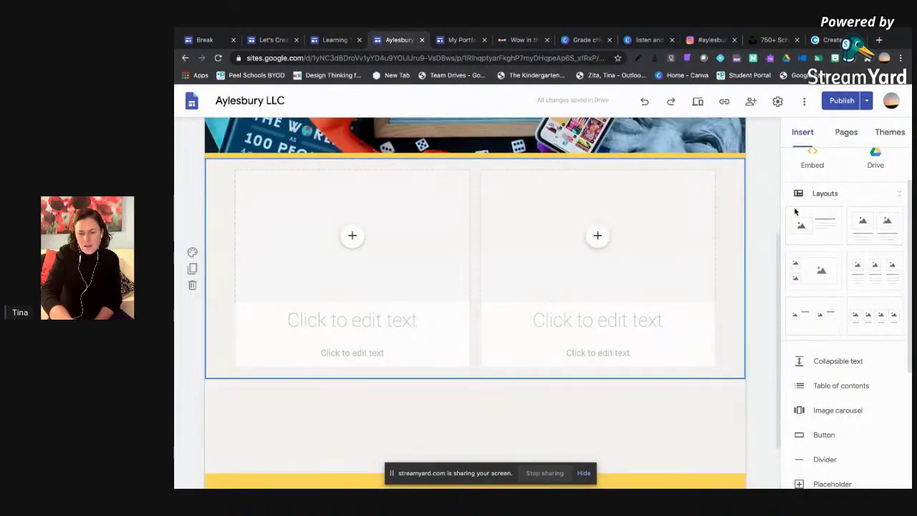
Step: Insert the Treaty Week slides from the recent Drive files into the right-hand placeholder and stretch the frame downward to fit the whole slide
{"action": "left_click", "coordinate": [598, 236]}
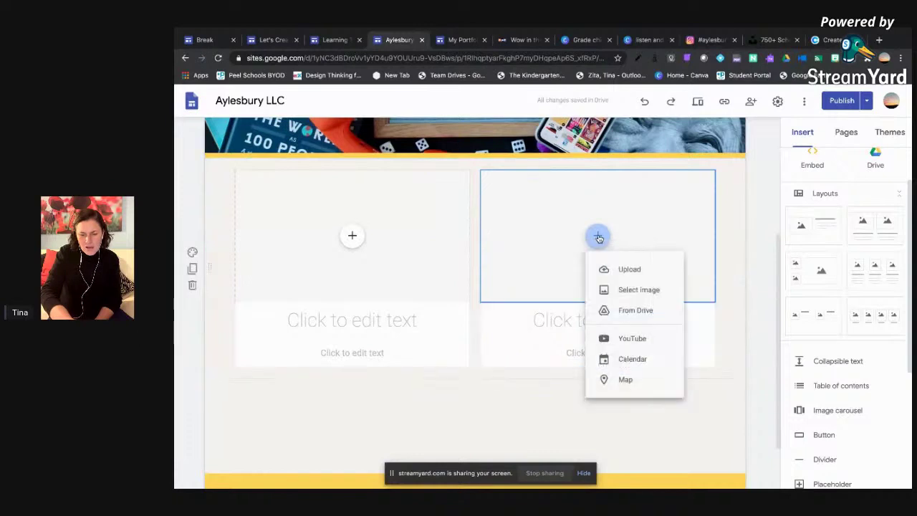
{"action": "left_click", "coordinate": [616, 313]}
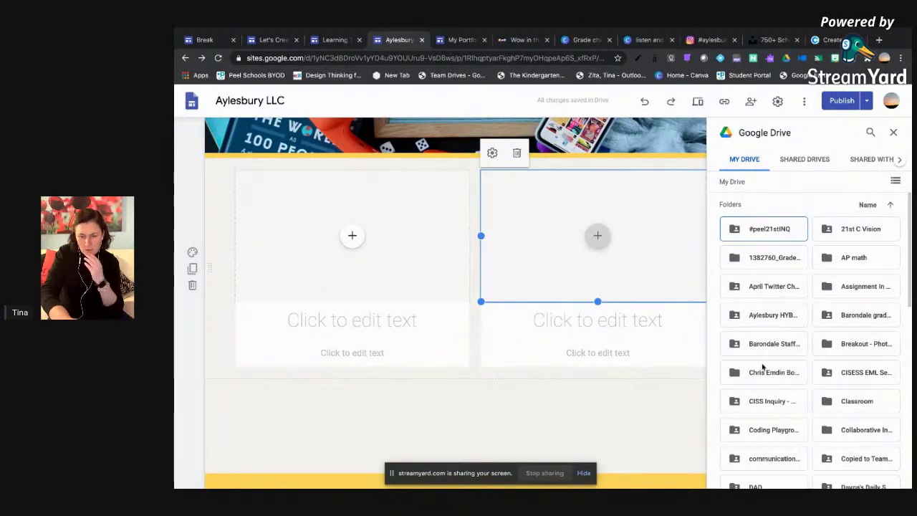
{"action": "scroll", "coordinate": [784, 389], "scroll_direction": "down", "scroll_amount": 10}
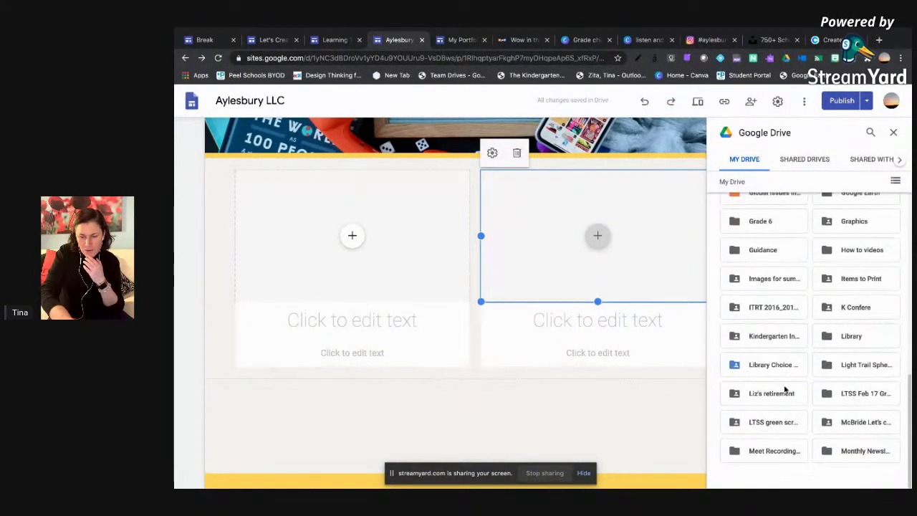
{"action": "left_click", "coordinate": [899, 160]}
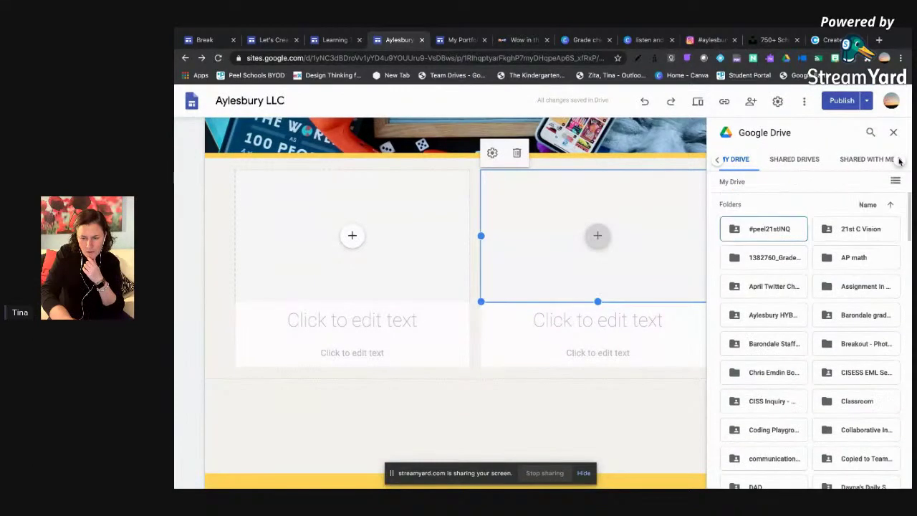
{"action": "left_click", "coordinate": [899, 160]}
{"action": "left_click", "coordinate": [873, 160]}
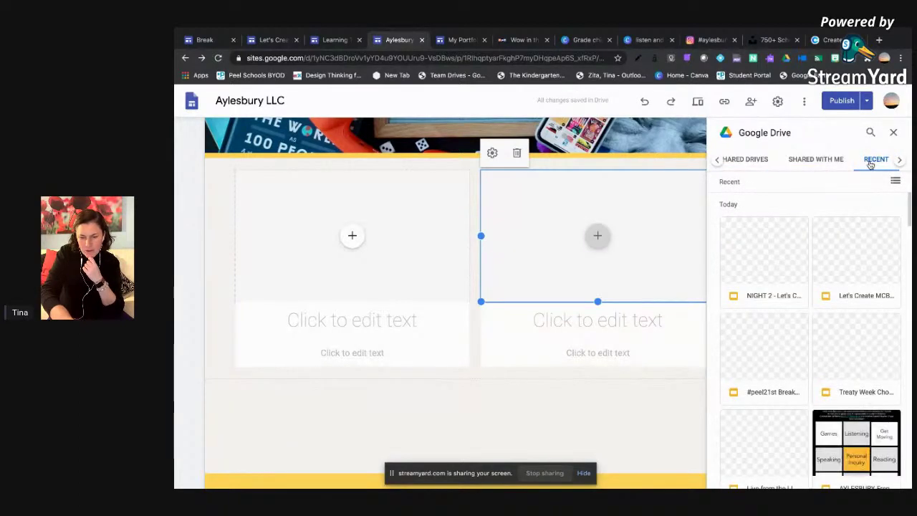
{"action": "scroll", "coordinate": [798, 327], "scroll_direction": "down", "scroll_amount": 1}
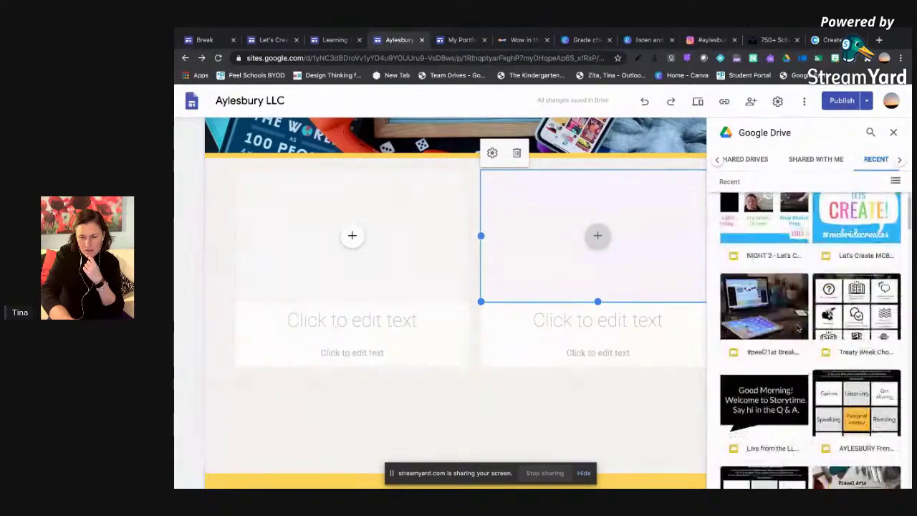
{"action": "left_click", "coordinate": [842, 311]}
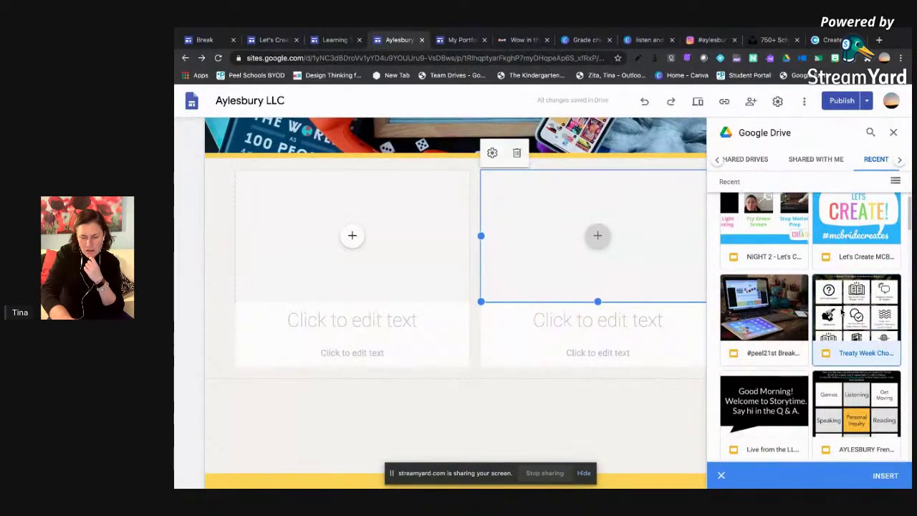
{"action": "left_click", "coordinate": [881, 474]}
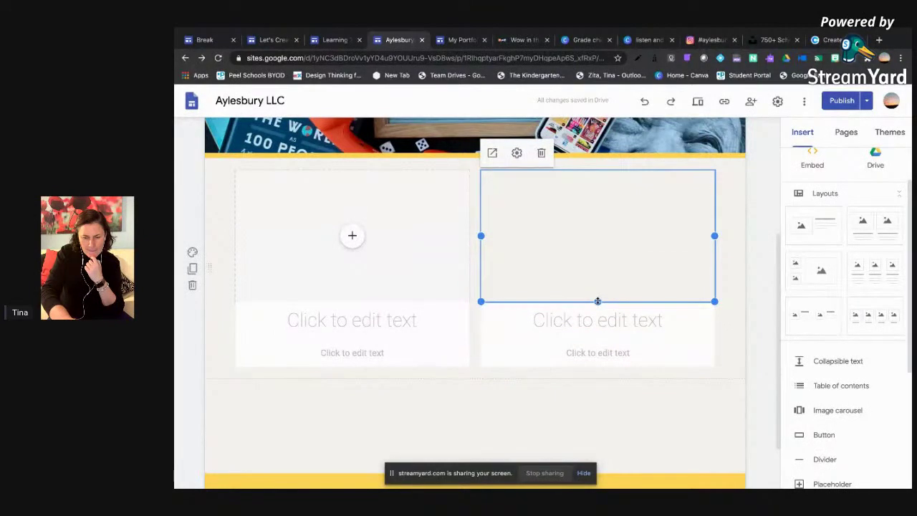
{"action": "left_click_drag", "start_coordinate": [597, 301], "coordinate": [594, 448]}
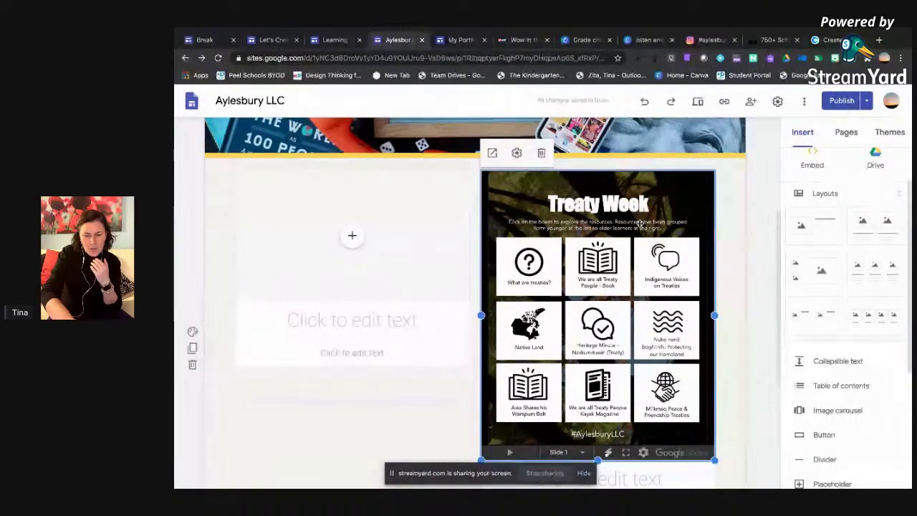
Step: Try twice to move the Treaty Week slides to the left side of the layout, undoing each move
{"action": "left_click_drag", "start_coordinate": [548, 182], "coordinate": [229, 191]}
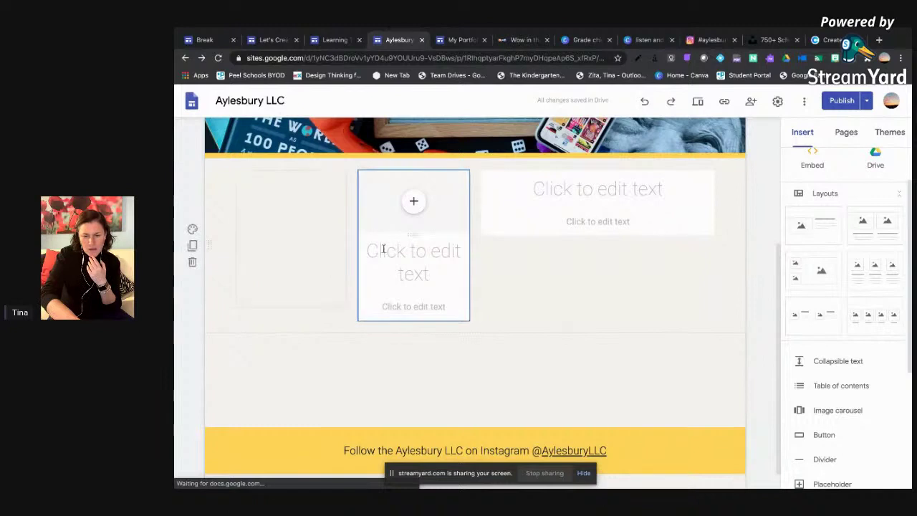
{"action": "left_click", "coordinate": [643, 103]}
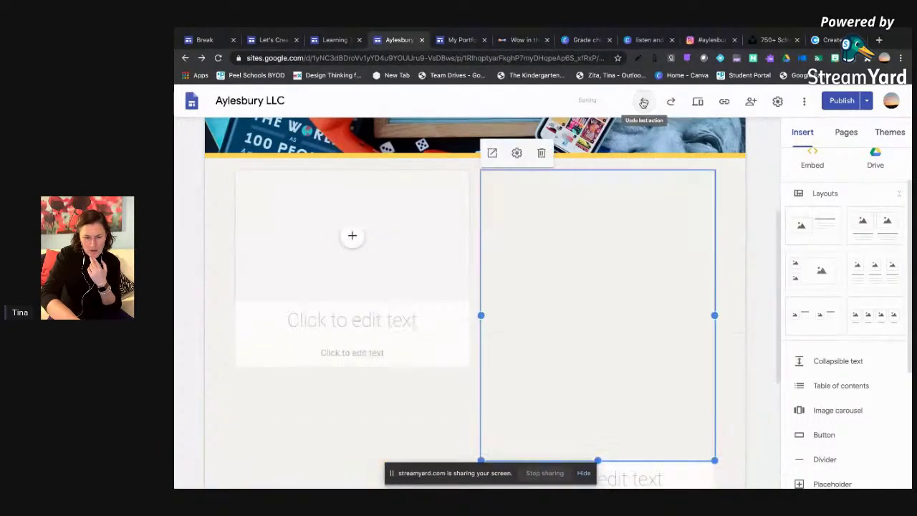
{"action": "left_click_drag", "start_coordinate": [504, 220], "coordinate": [231, 236]}
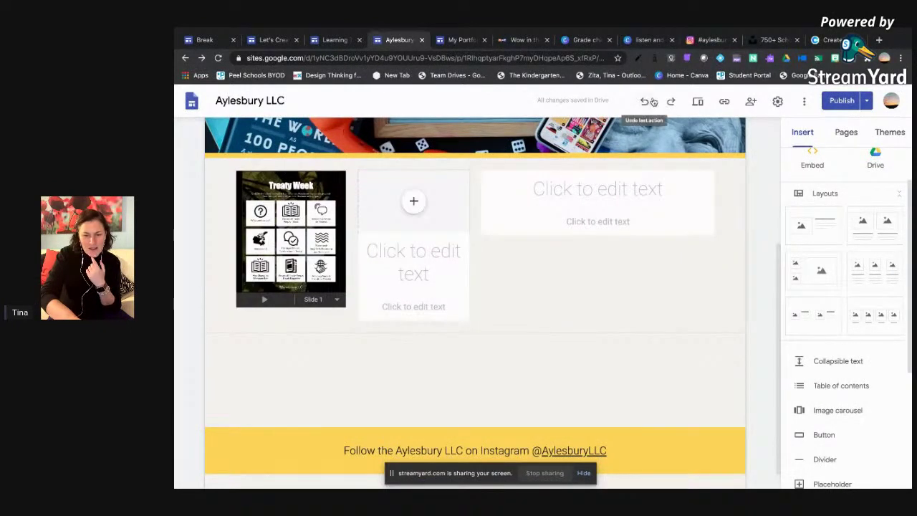
{"action": "left_click", "coordinate": [644, 101]}
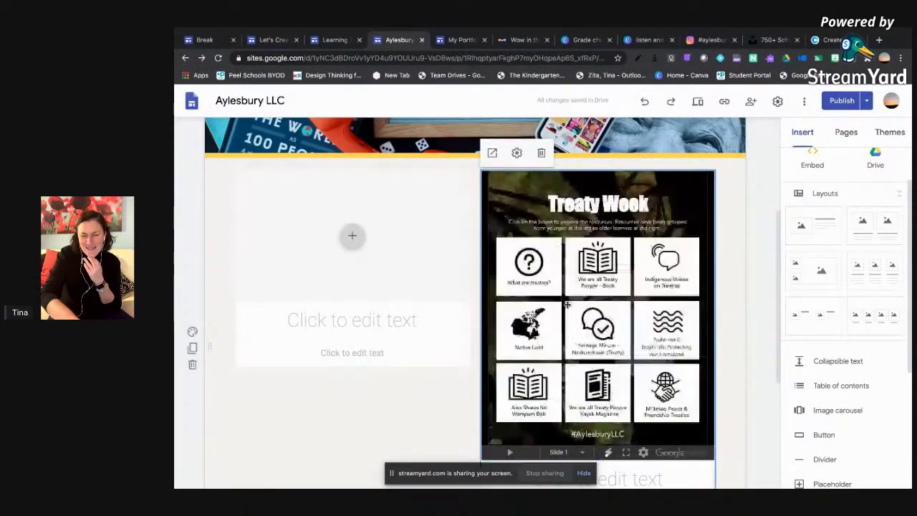
{"action": "left_click", "coordinate": [352, 237]}
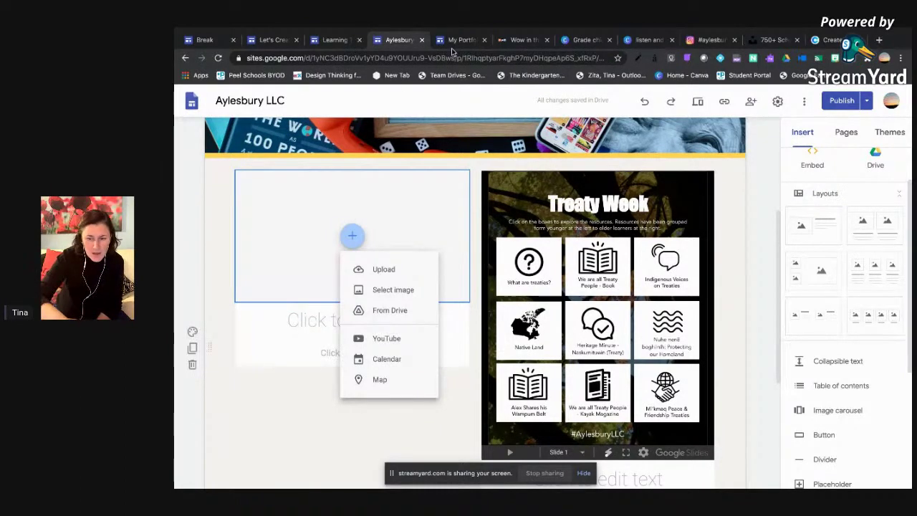
{"action": "left_click", "coordinate": [803, 117]}
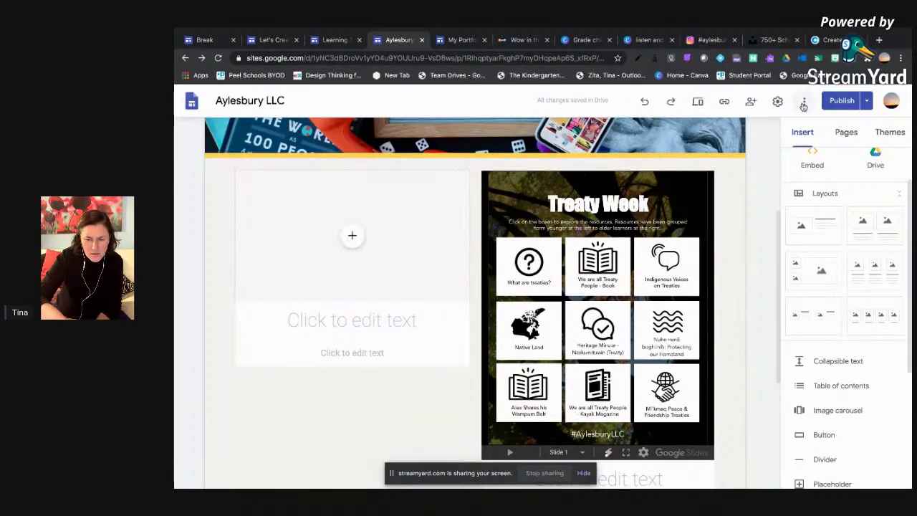
{"action": "left_click", "coordinate": [804, 104]}
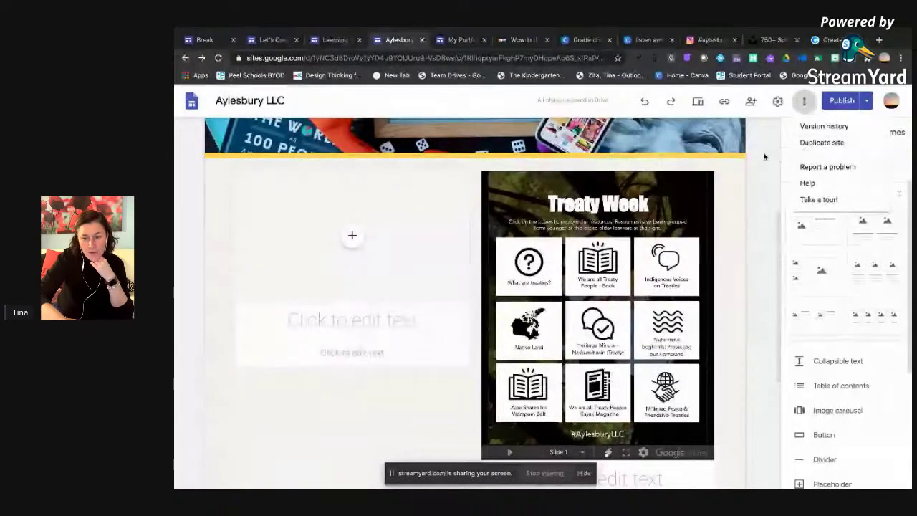
{"action": "key", "text": "Escape"}
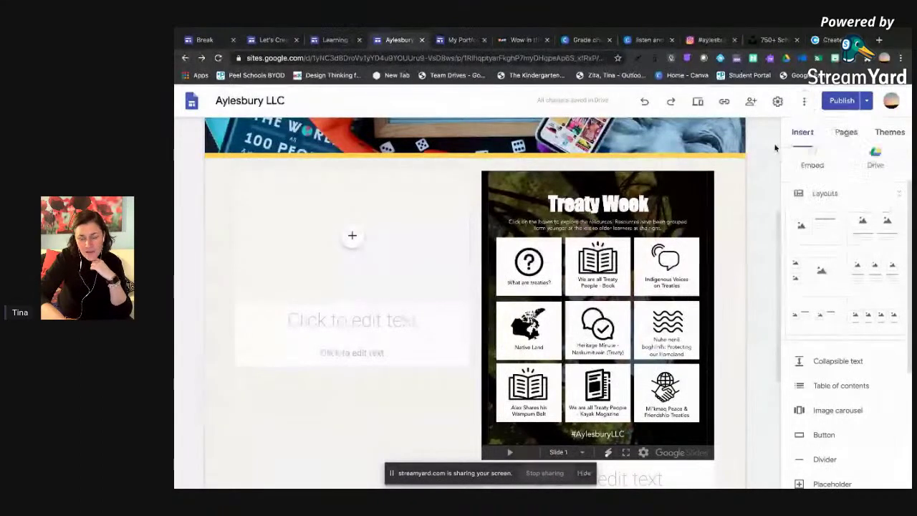
Step: Review the draft changes to the Aylesbury LLC site against the published version and publish them
{"action": "left_click", "coordinate": [839, 105]}
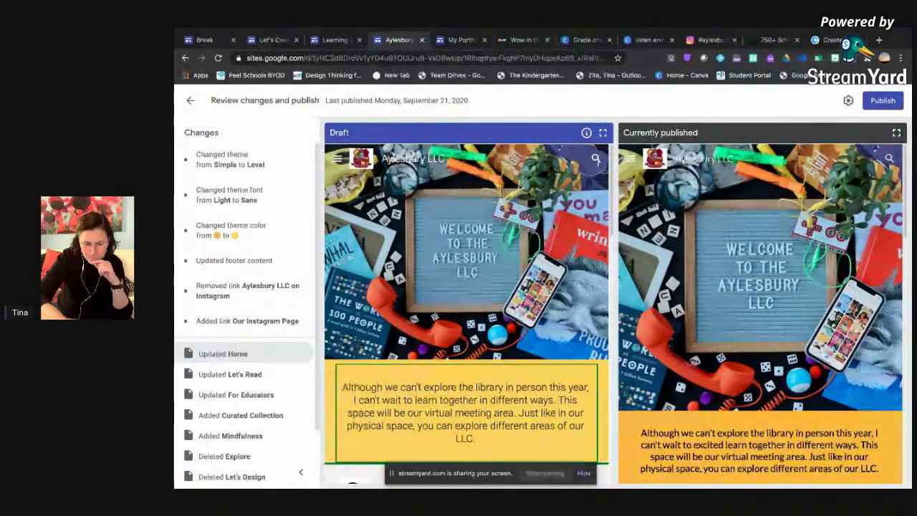
{"action": "left_click", "coordinate": [878, 100]}
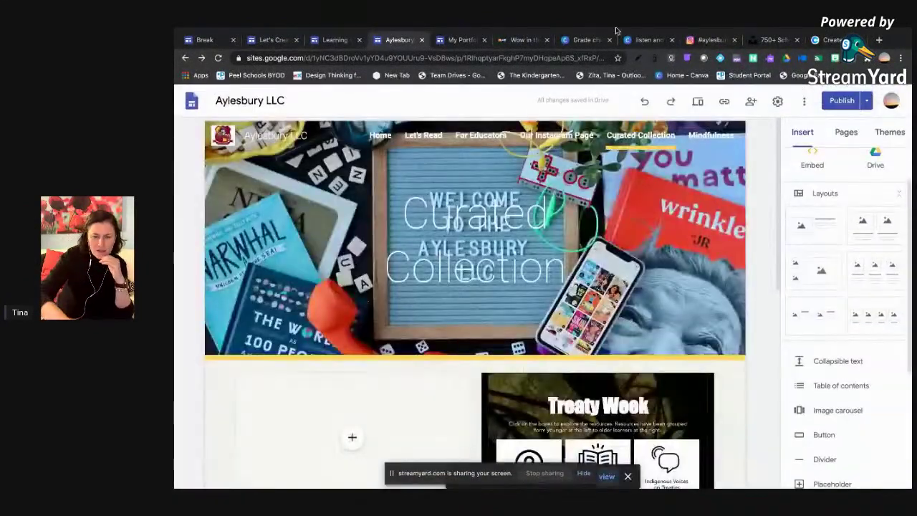
Step: Switch to the My Portfolio Example site and start publishing it under the web address myportfolioexample
{"action": "left_click", "coordinate": [458, 41]}
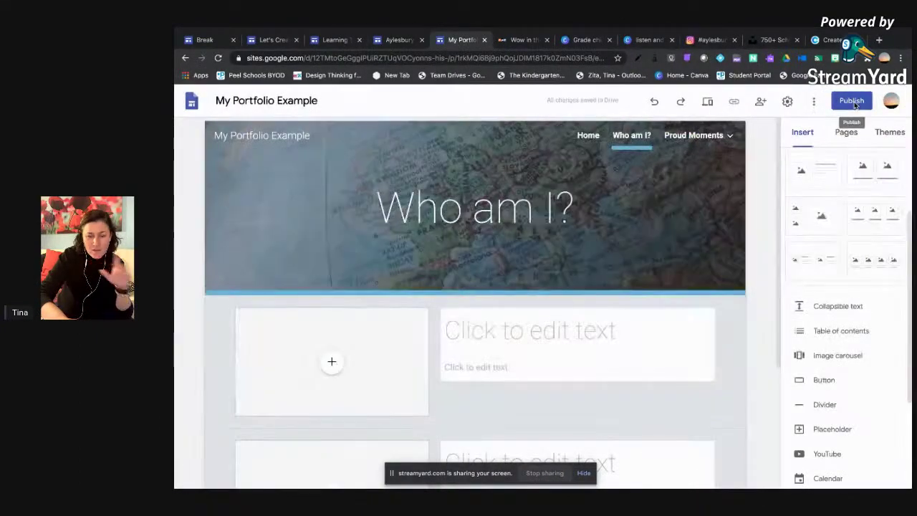
{"action": "left_click", "coordinate": [852, 101]}
{"action": "left_click_drag", "start_coordinate": [520, 265], "coordinate": [427, 261]}
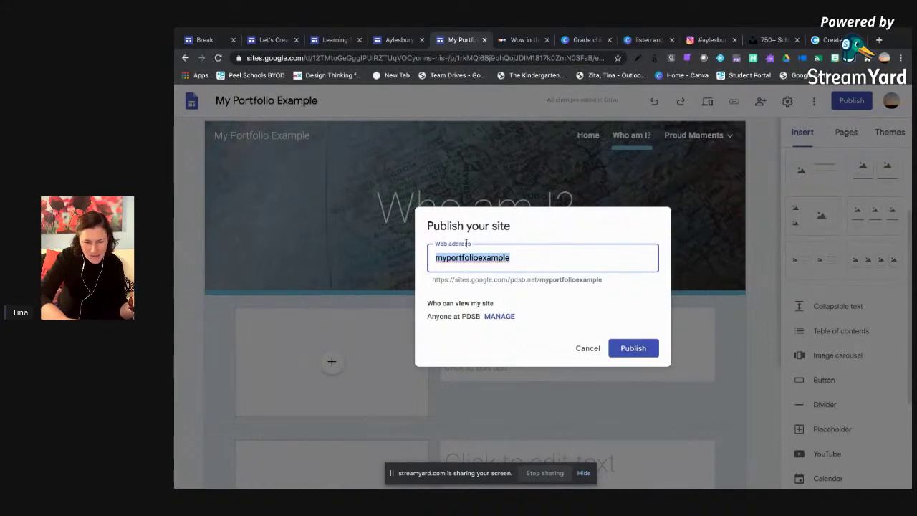
{"action": "left_click_drag", "start_coordinate": [539, 280], "coordinate": [597, 282]}
{"action": "left_click", "coordinate": [613, 286]}
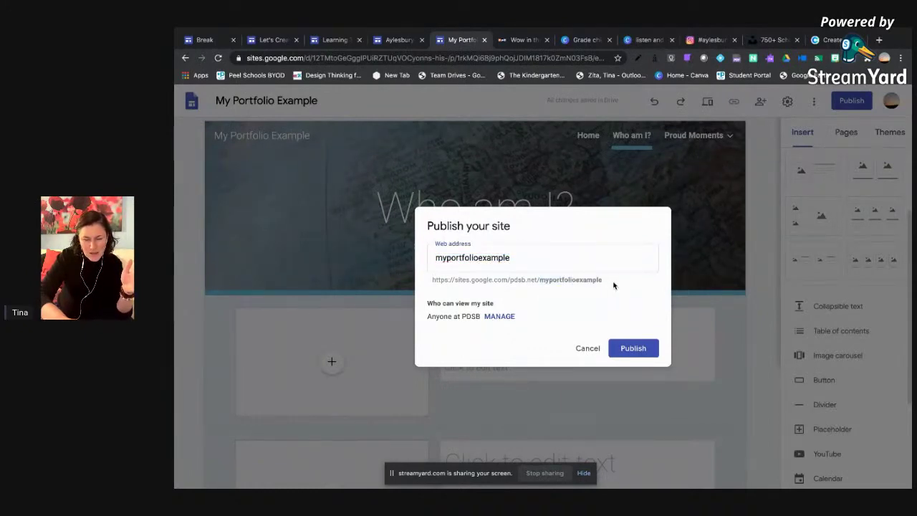
{"action": "left_click_drag", "start_coordinate": [432, 280], "coordinate": [539, 278]}
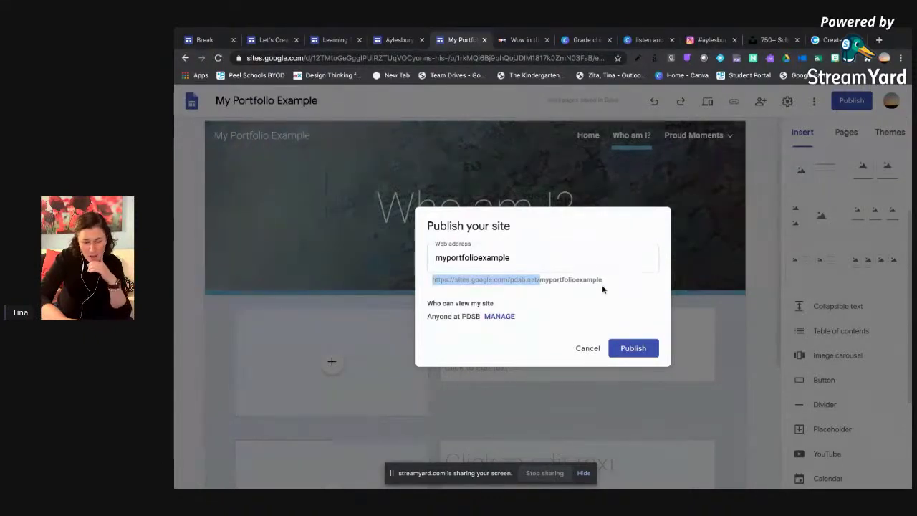
Step: Check who can view the published portfolio, keep its link access on PDSB, and publish the site
{"action": "left_click", "coordinate": [492, 317]}
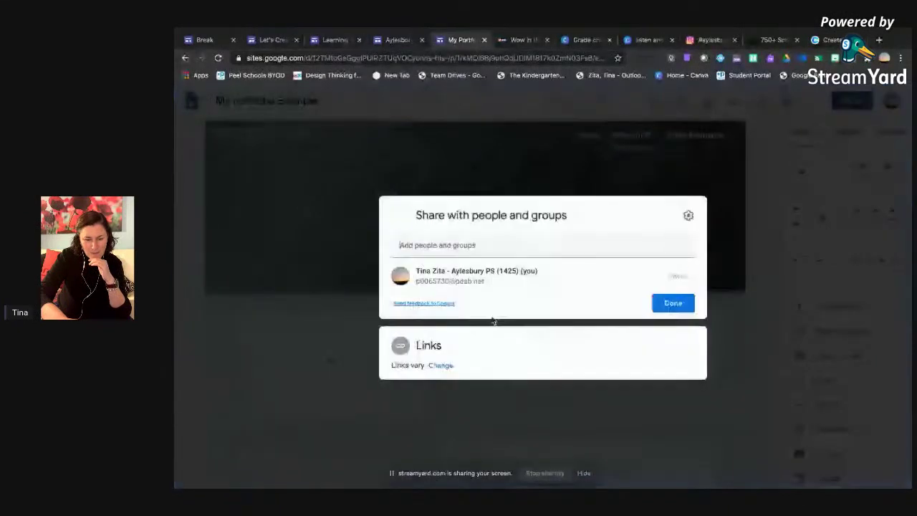
{"action": "left_click", "coordinate": [438, 365]}
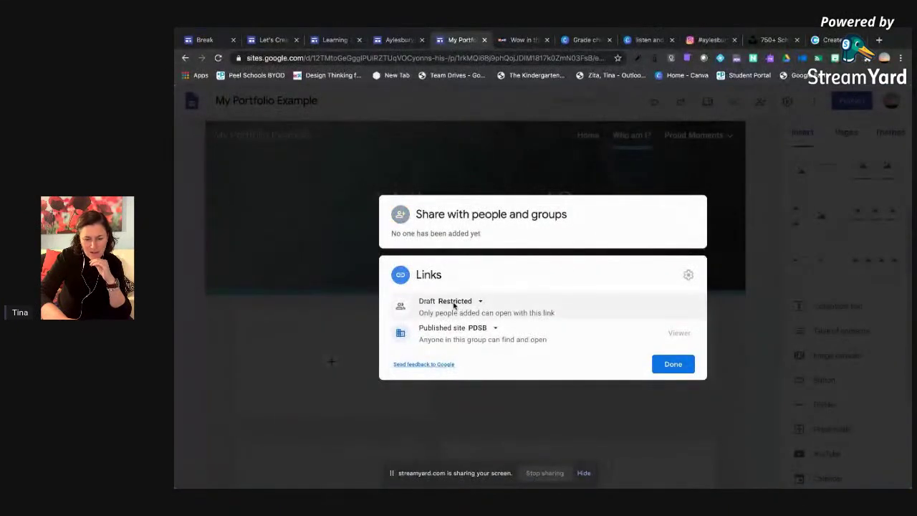
{"action": "left_click", "coordinate": [492, 327]}
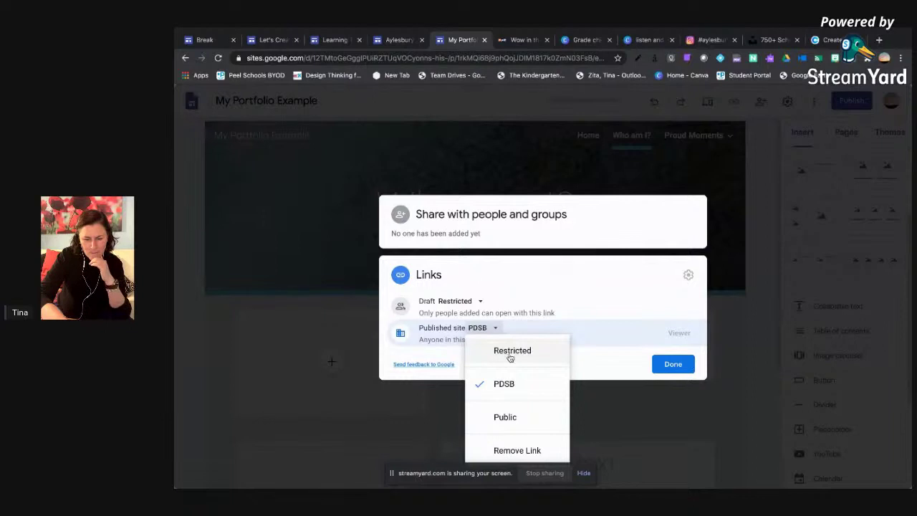
{"action": "left_click", "coordinate": [670, 364]}
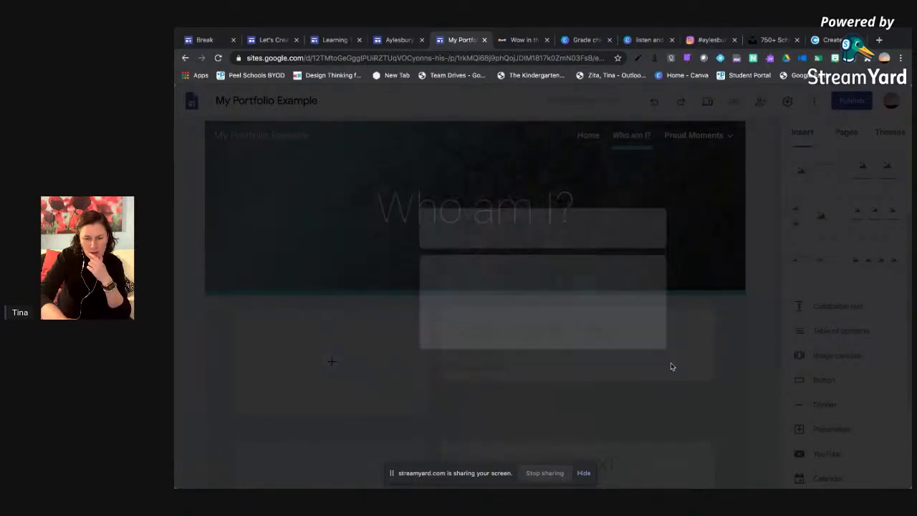
{"action": "left_click", "coordinate": [626, 354]}
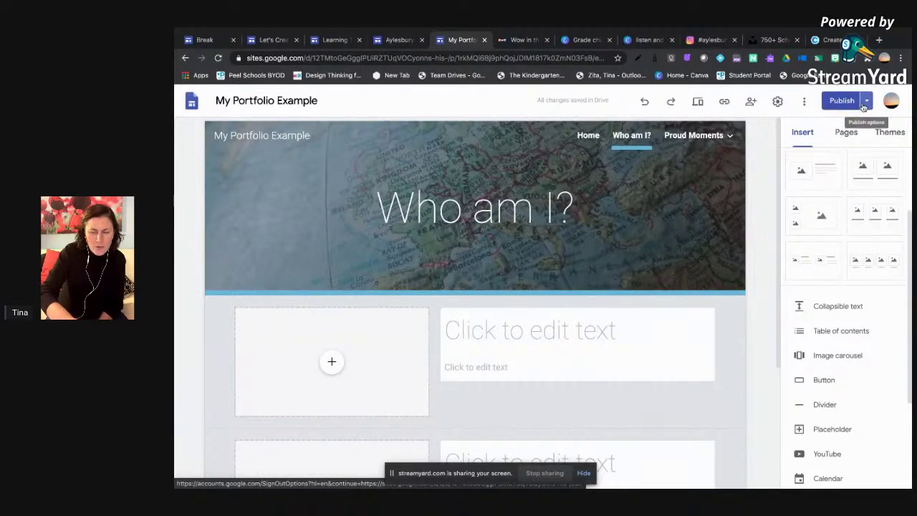
Step: Examine the portfolio site's publishing options and its announcement banner settings for message, button label and link
{"action": "left_click", "coordinate": [864, 105]}
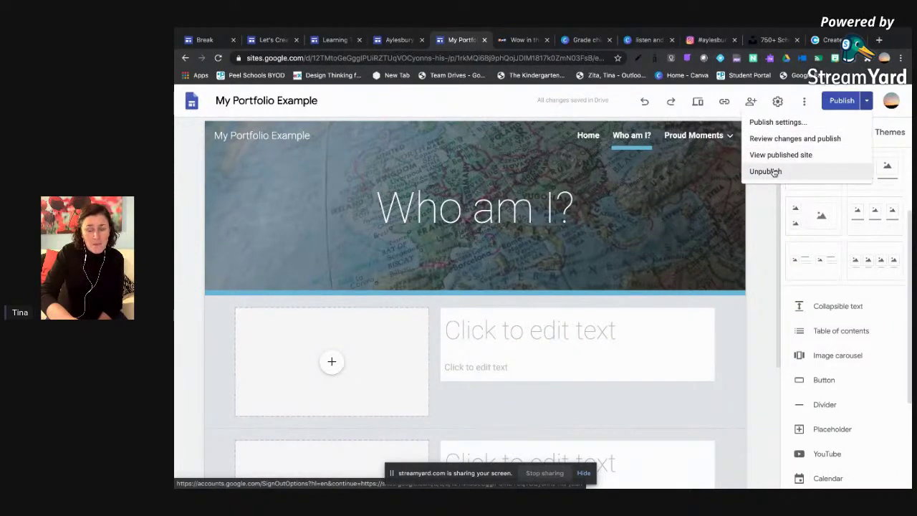
{"action": "left_click", "coordinate": [755, 203]}
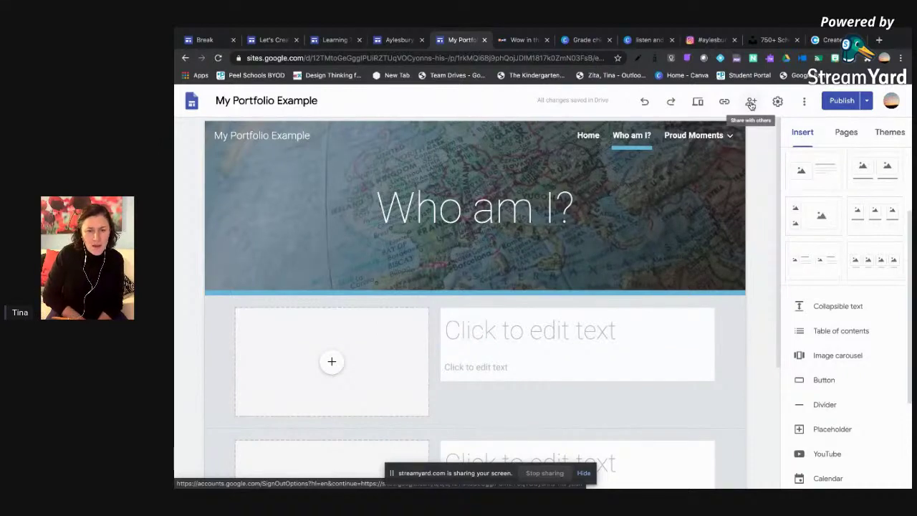
{"action": "left_click", "coordinate": [776, 101]}
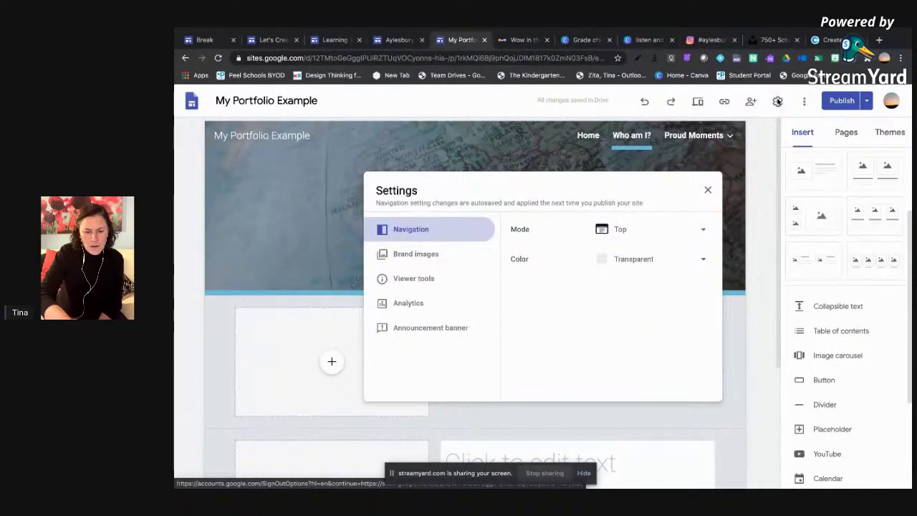
{"action": "left_click", "coordinate": [758, 170]}
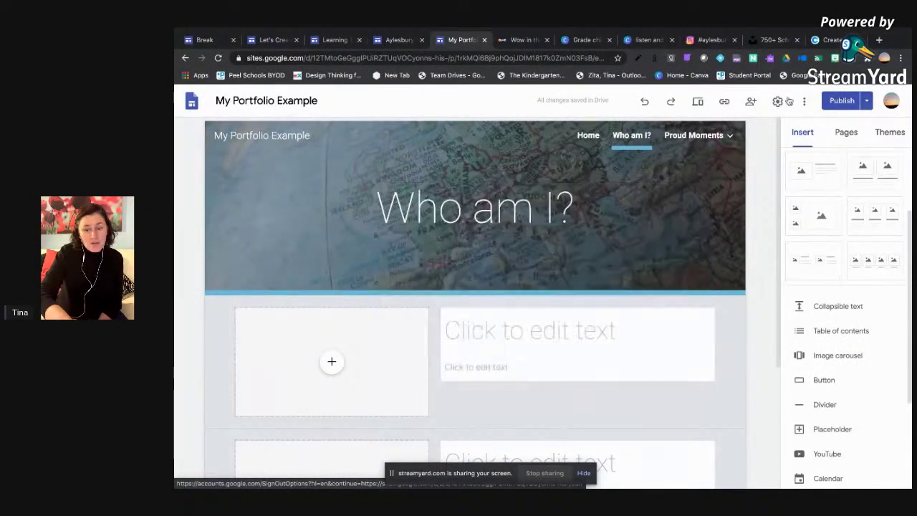
{"action": "left_click", "coordinate": [777, 101]}
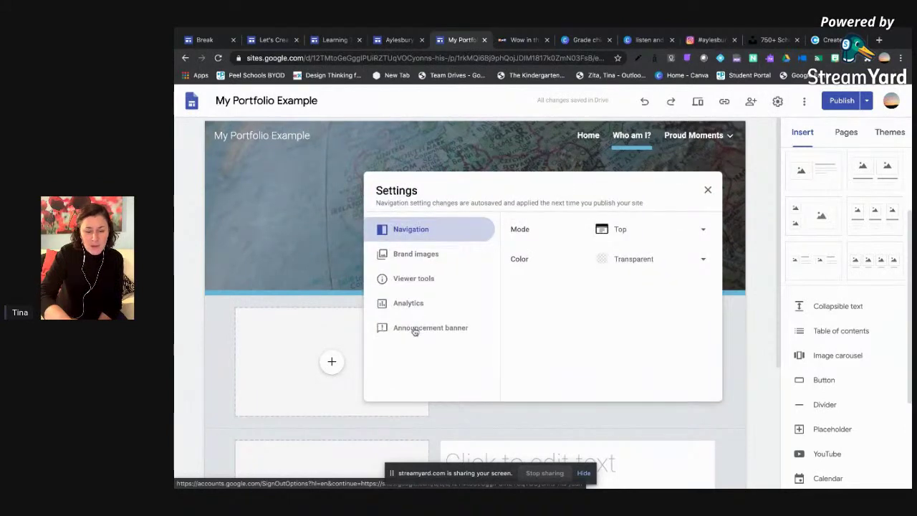
{"action": "left_click", "coordinate": [415, 328]}
{"action": "scroll", "coordinate": [572, 334], "scroll_direction": "down", "scroll_amount": 2}
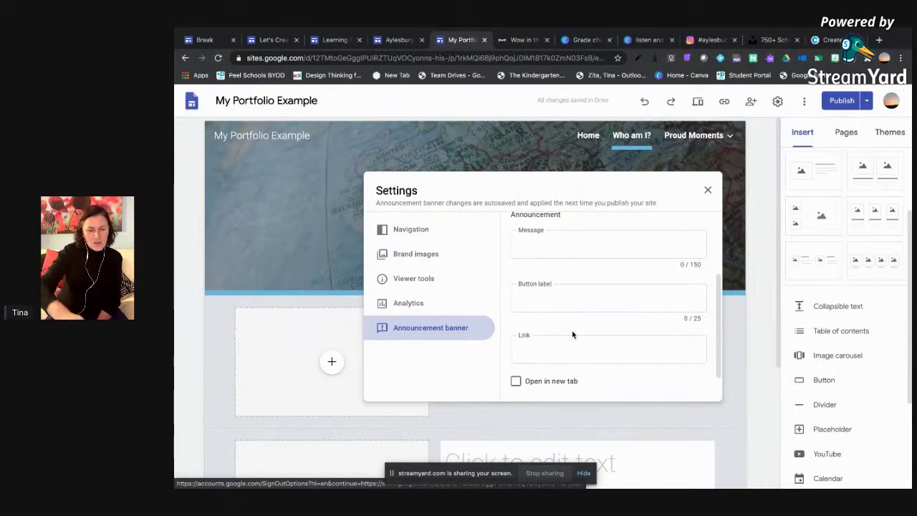
{"action": "left_click", "coordinate": [708, 191]}
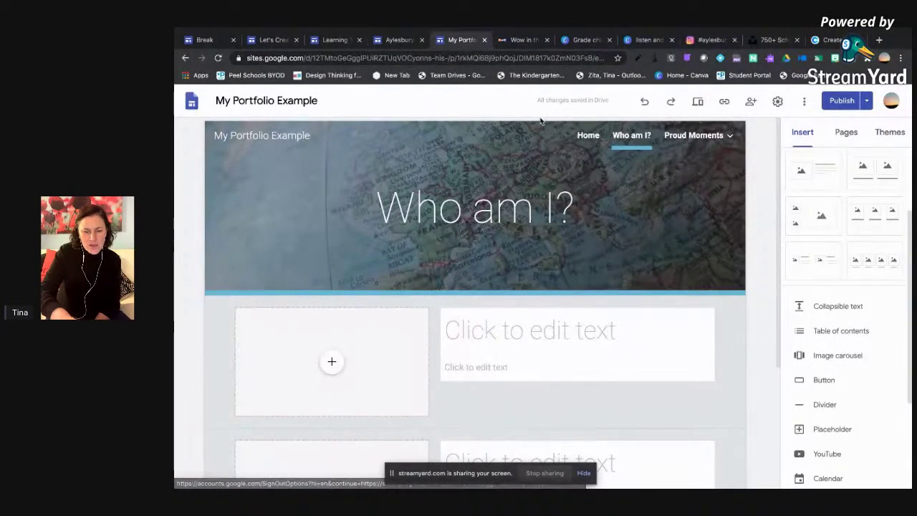
Step: Look over the Home page of the portfolio site, including its welcome text and Success Criteria section
{"action": "left_click", "coordinate": [583, 137]}
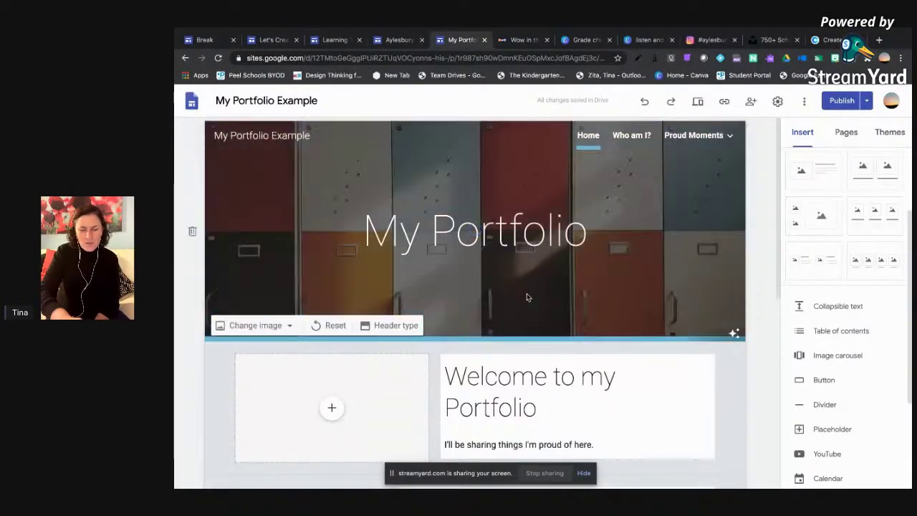
{"action": "scroll", "coordinate": [527, 297], "scroll_direction": "down", "scroll_amount": 3}
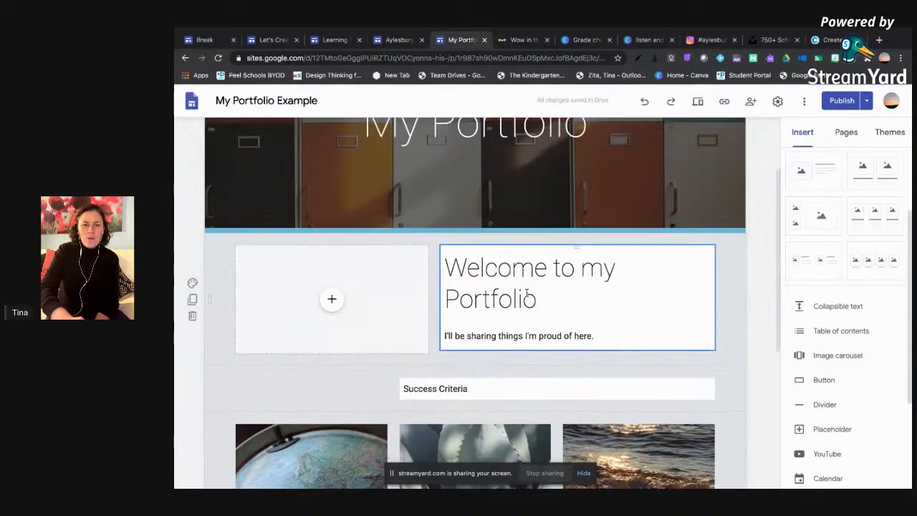
{"action": "scroll", "coordinate": [527, 293], "scroll_direction": "down", "scroll_amount": 1}
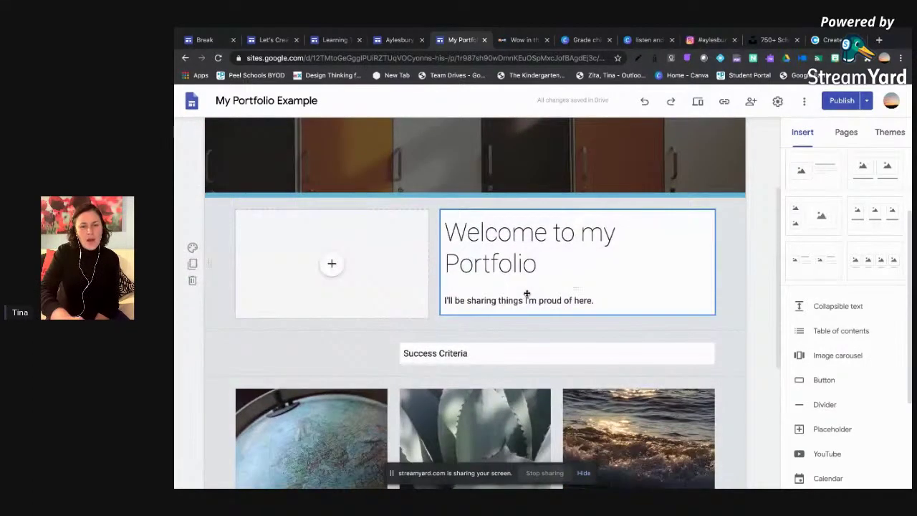
{"action": "scroll", "coordinate": [526, 293], "scroll_direction": "up", "scroll_amount": 4}
{"action": "mouse_move", "coordinate": [527, 296]}
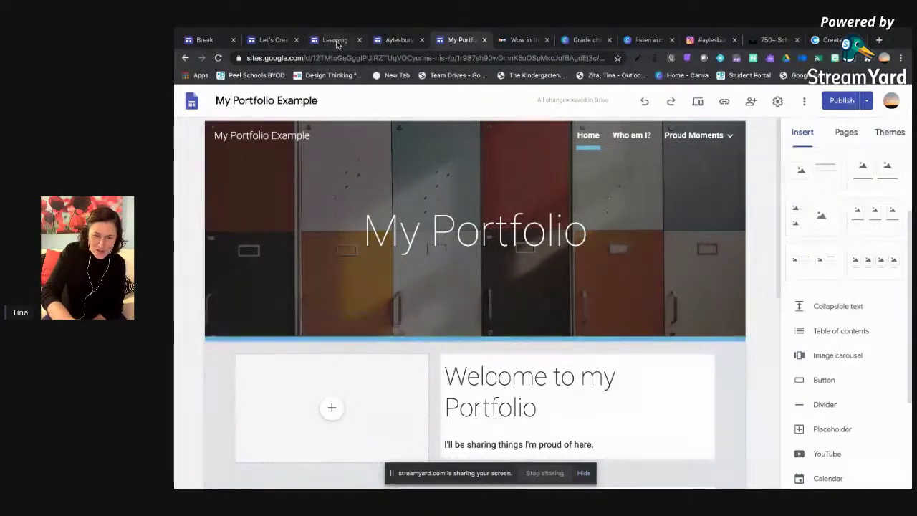
Step: Open the published version of the My Portfolio Example site and copy its web address
{"action": "left_click", "coordinate": [392, 43]}
{"action": "left_click", "coordinate": [459, 42]}
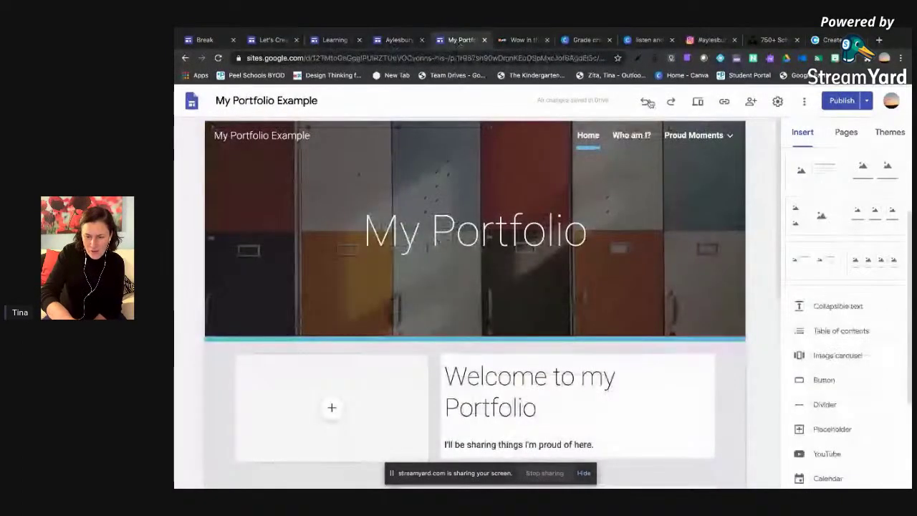
{"action": "left_click", "coordinate": [865, 101]}
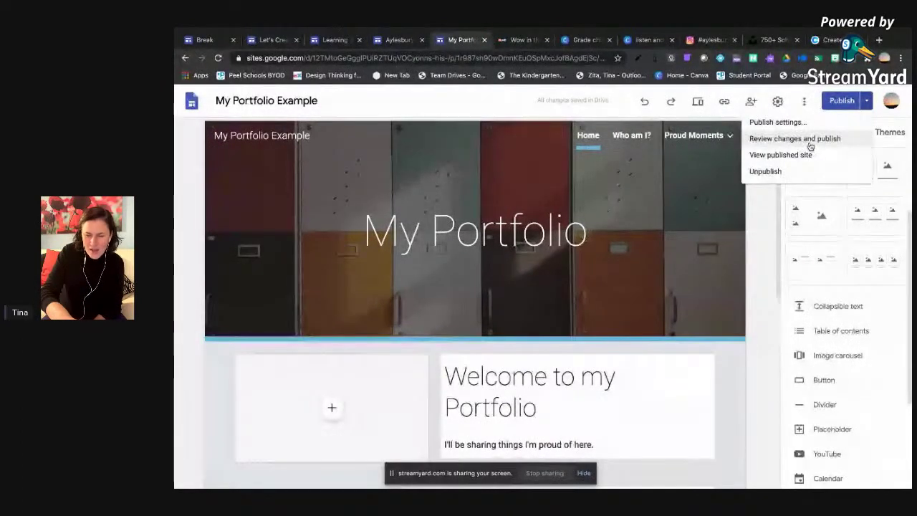
{"action": "left_click", "coordinate": [781, 154]}
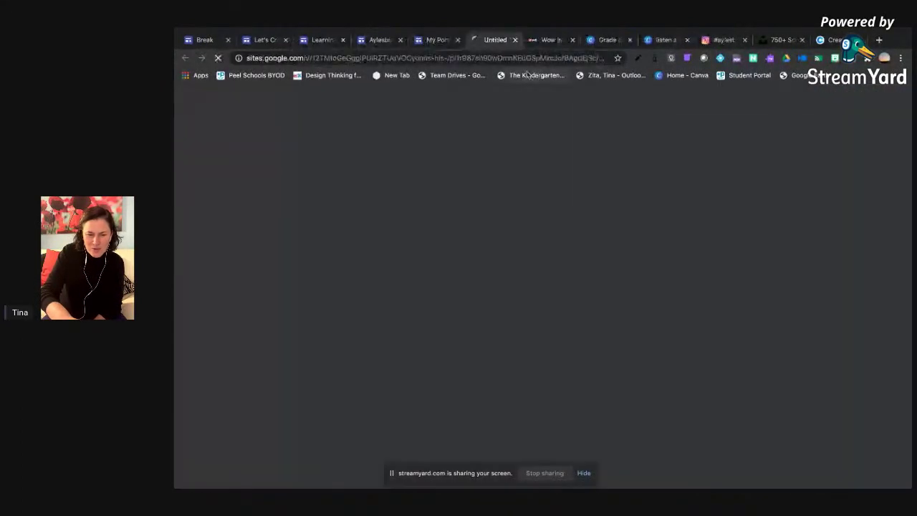
{"action": "left_click", "coordinate": [464, 59]}
{"action": "key", "text": "ctrl+c"}
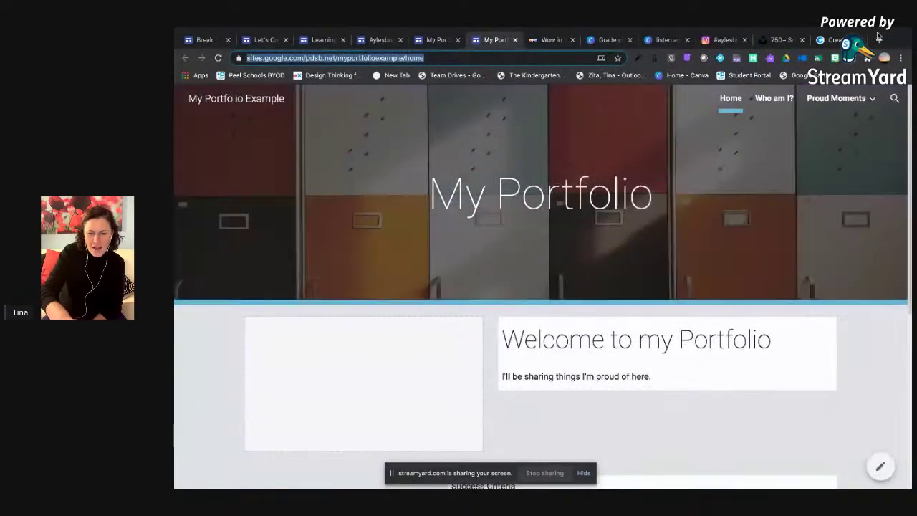
Step: Test access to the copied portfolio address in an incognito window, and close that window
{"action": "left_click", "coordinate": [900, 58]}
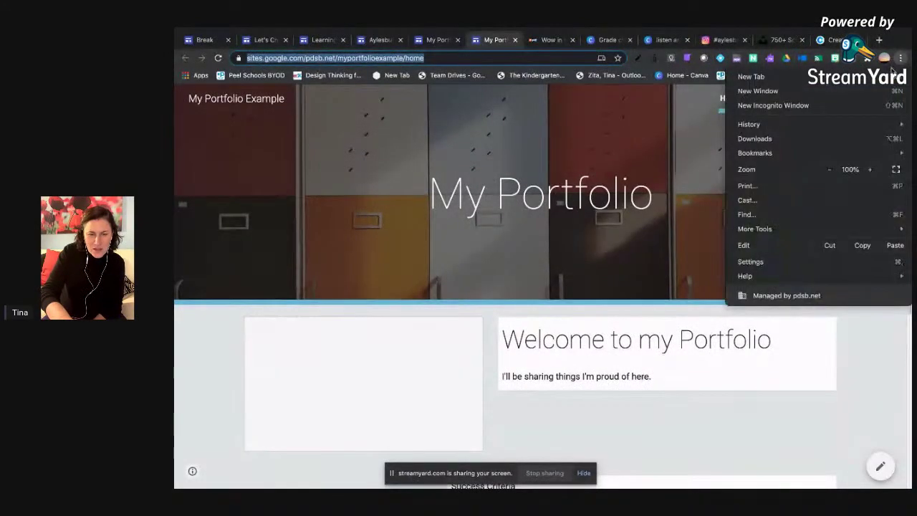
{"action": "left_click", "coordinate": [818, 108]}
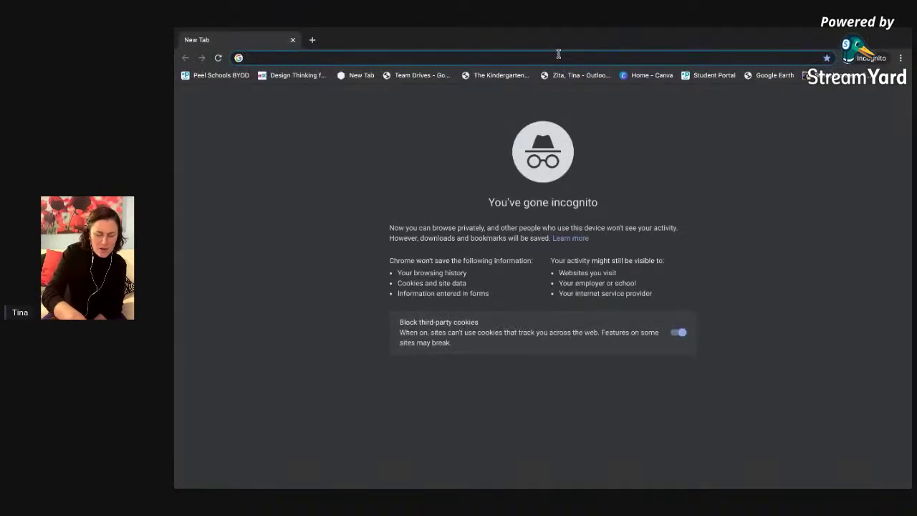
{"action": "key", "text": "ctrl+v"}
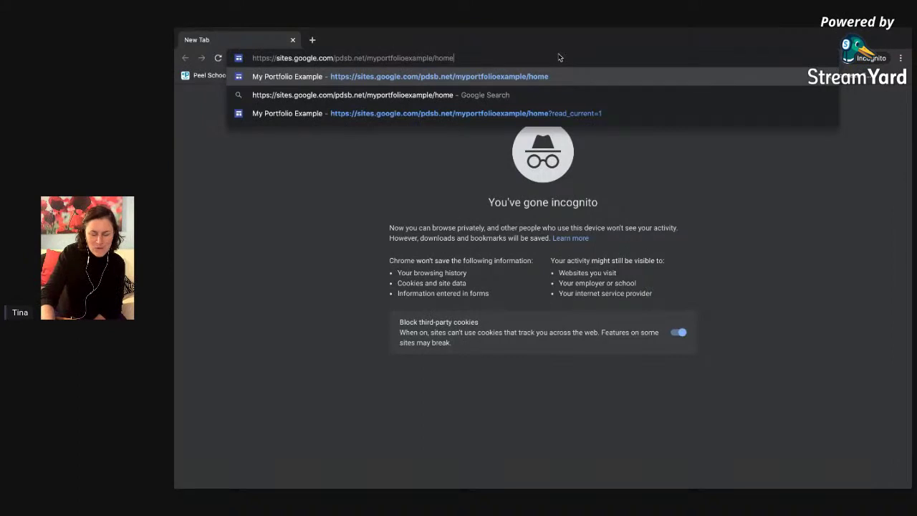
{"action": "key", "text": "Return"}
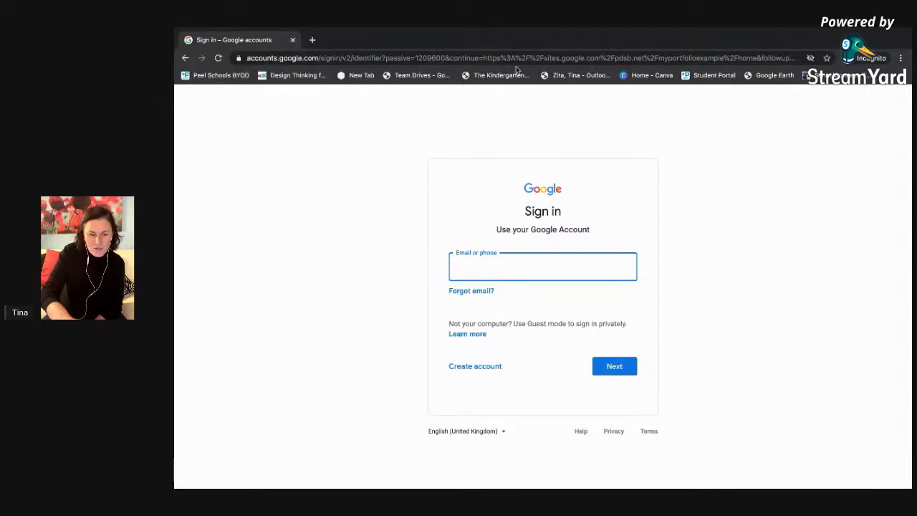
{"action": "left_click", "coordinate": [293, 40]}
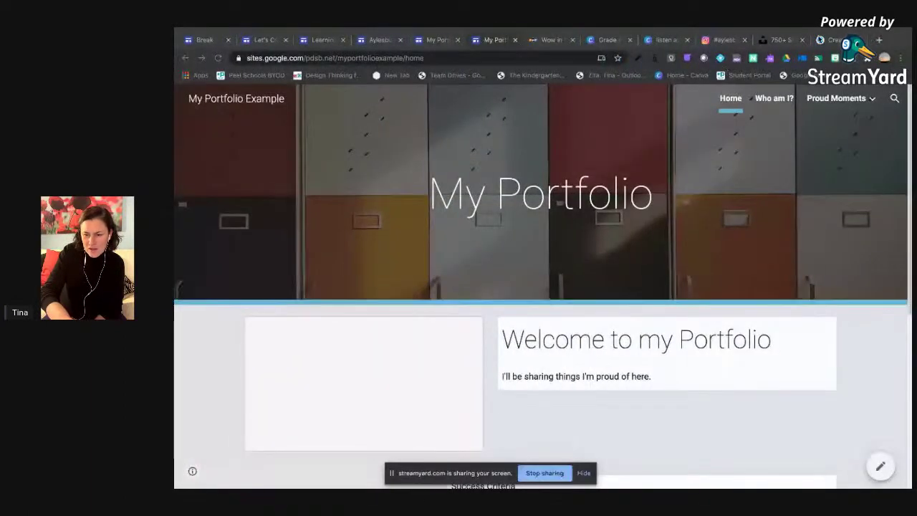
Step: Close the published portfolio view and look over the portfolio's Home page in the editor
{"action": "left_click", "coordinate": [900, 58]}
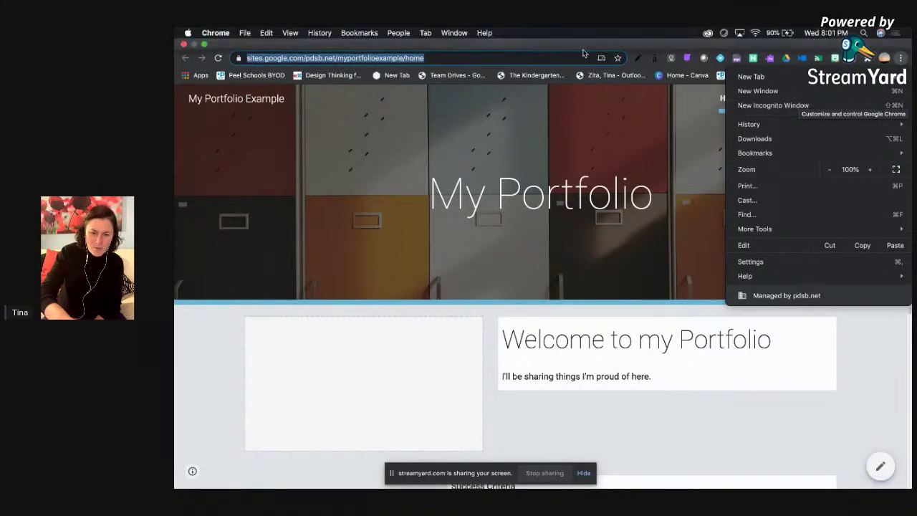
{"action": "left_click", "coordinate": [493, 48]}
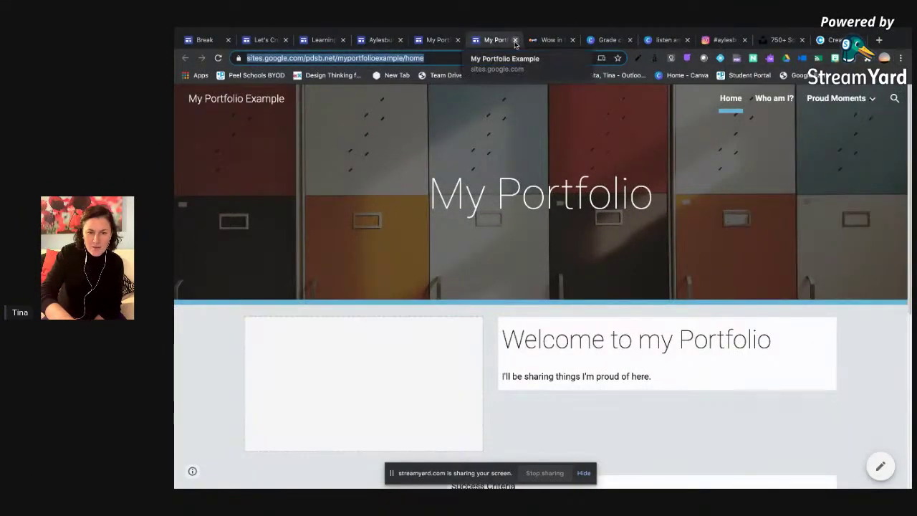
{"action": "left_click", "coordinate": [514, 40]}
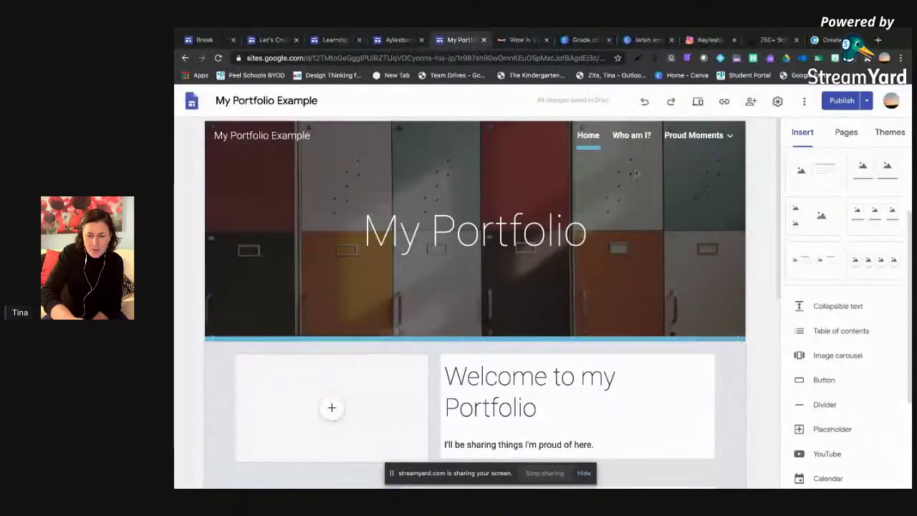
{"action": "scroll", "coordinate": [633, 165], "scroll_direction": "down", "scroll_amount": 4}
{"action": "scroll", "coordinate": [635, 172], "scroll_direction": "up", "scroll_amount": 2}
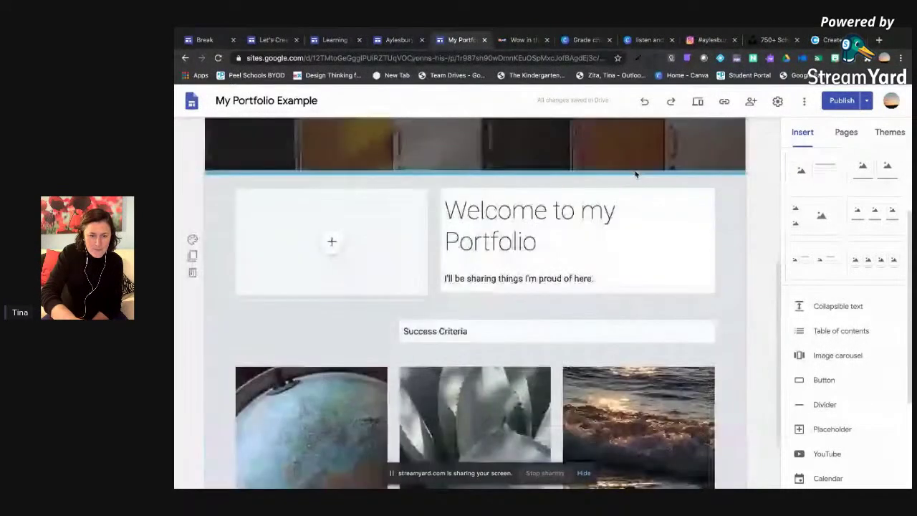
{"action": "scroll", "coordinate": [634, 173], "scroll_direction": "up", "scroll_amount": 3}
Step: Switch to the Aylesbury LLC site and look over the Treaty Week slide on its Curated Collection page
{"action": "left_click", "coordinate": [401, 42]}
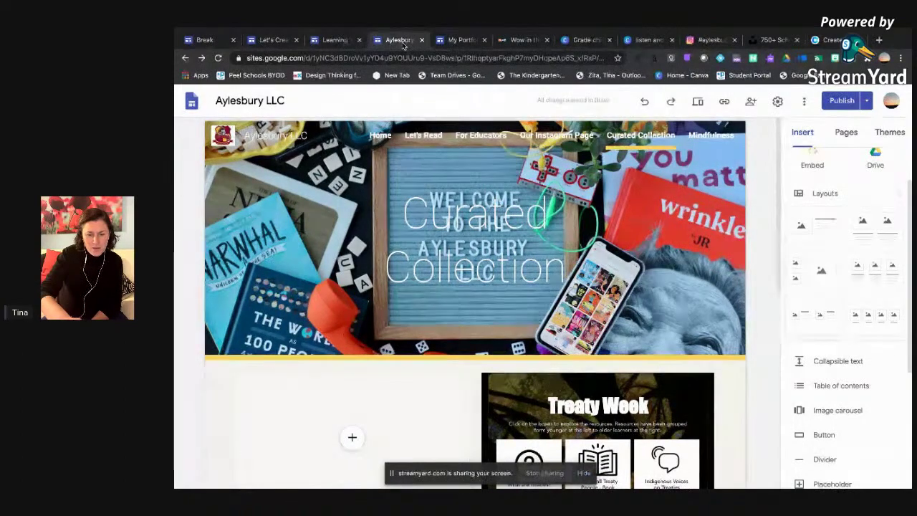
{"action": "scroll", "coordinate": [478, 217], "scroll_direction": "down", "scroll_amount": 3}
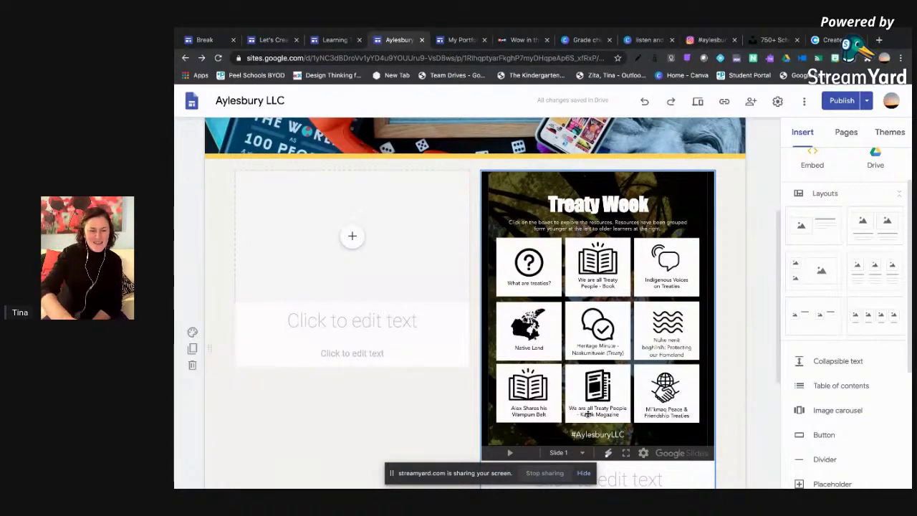
{"action": "scroll", "coordinate": [403, 350], "scroll_direction": "up", "scroll_amount": 3}
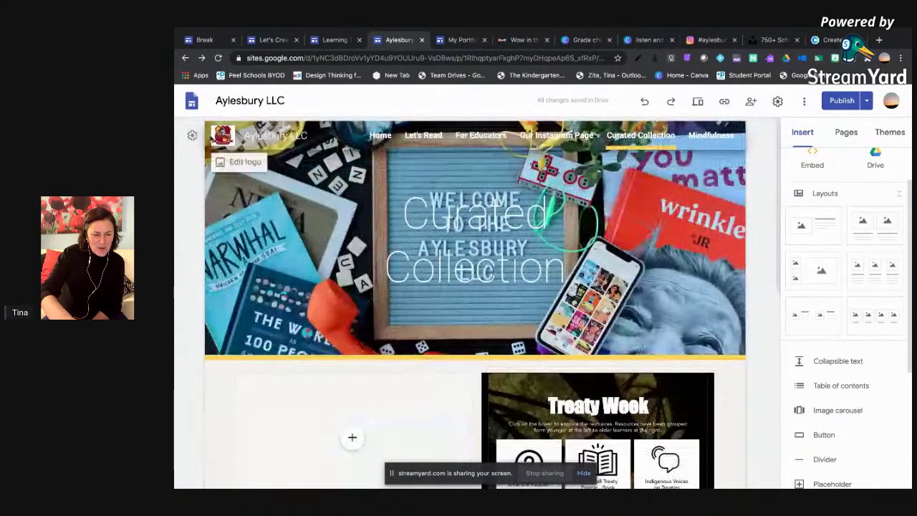
Step: Turn on the Aylesbury LLC announcement banner, colour it light yellow, and enter the message "This is my banner"
{"action": "left_click", "coordinate": [192, 135]}
{"action": "left_click", "coordinate": [432, 330]}
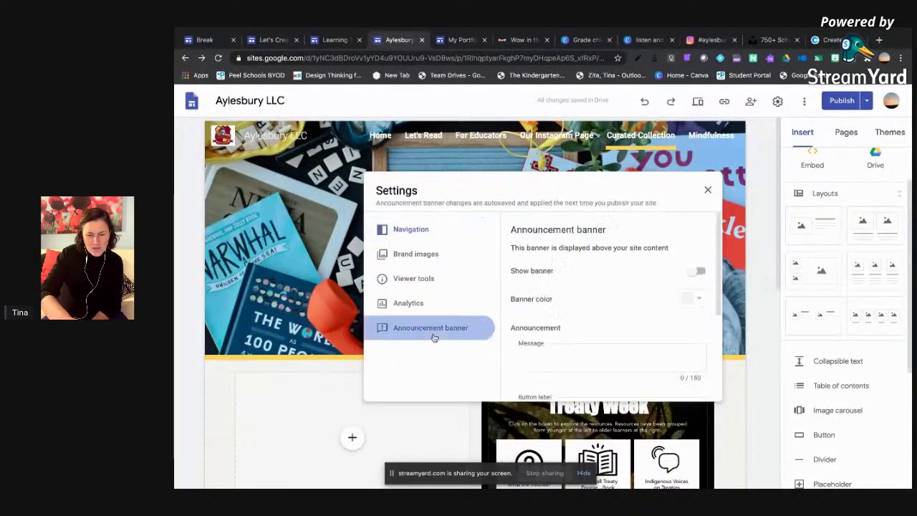
{"action": "scroll", "coordinate": [558, 354], "scroll_direction": "down", "scroll_amount": 1}
{"action": "left_click", "coordinate": [696, 225]}
{"action": "left_click", "coordinate": [689, 254]}
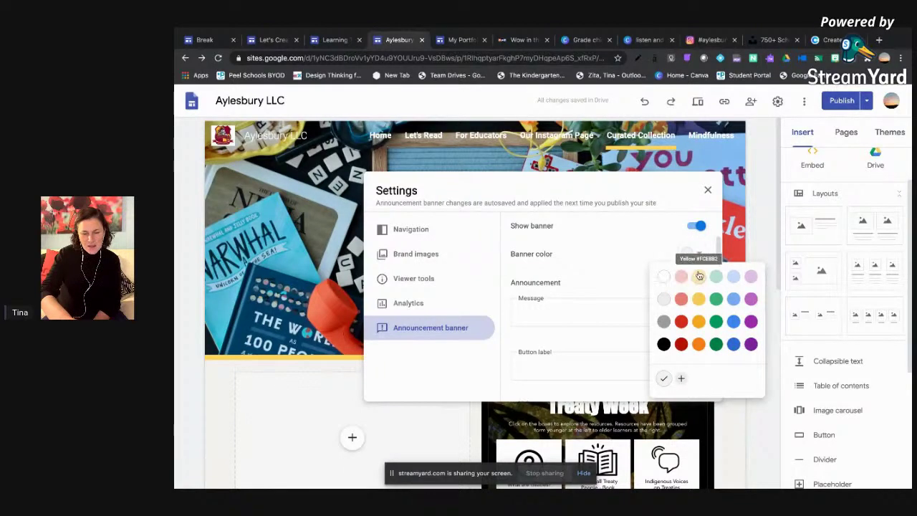
{"action": "left_click", "coordinate": [698, 276]}
{"action": "left_click", "coordinate": [601, 309]}
{"action": "type", "text": "This is my banner"}
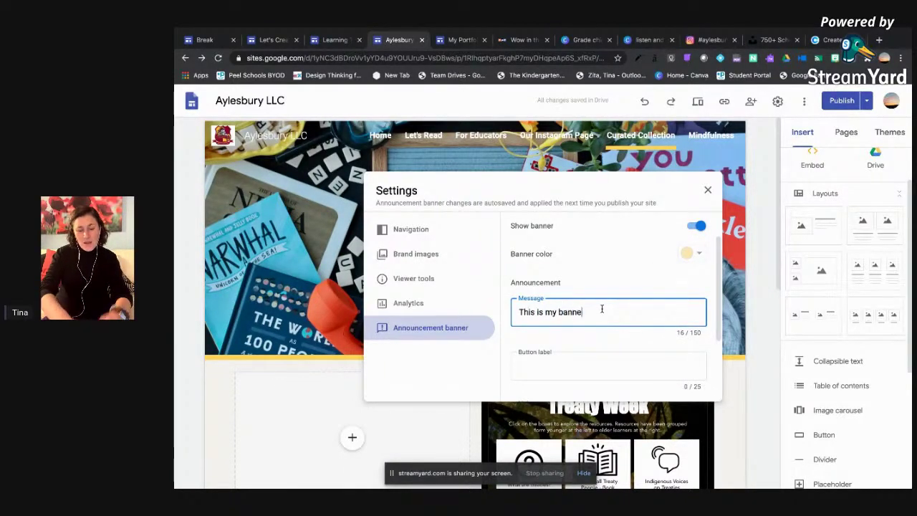
Step: Replace the announcement banner's message with "Register Now", leaving the button label empty
{"action": "left_click", "coordinate": [604, 359]}
{"action": "scroll", "coordinate": [604, 359], "scroll_direction": "down", "scroll_amount": 3}
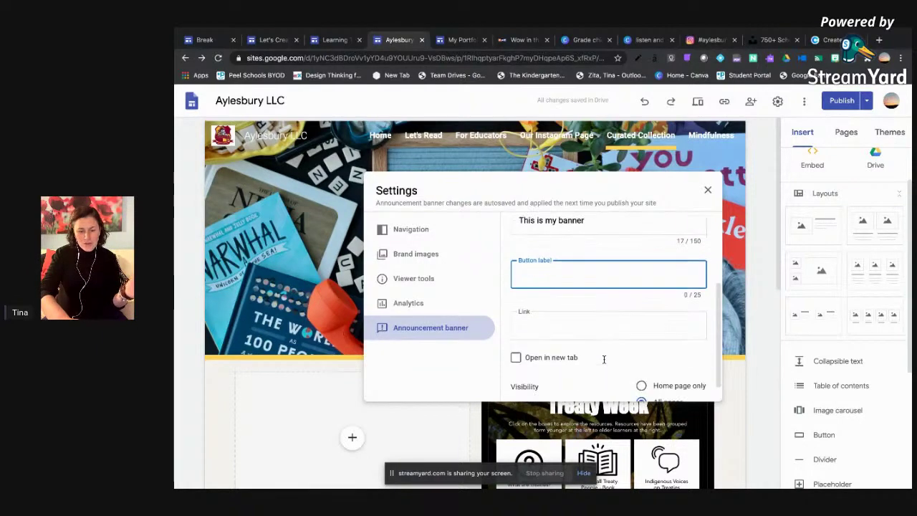
{"action": "scroll", "coordinate": [604, 360], "scroll_direction": "up", "scroll_amount": 3}
{"action": "triple_click", "coordinate": [548, 346]}
{"action": "type", "text": "Reig"}
{"action": "key", "text": "BackSpace"}
{"action": "key", "text": "BackSpace"}
{"action": "type", "text": "gister Now"}
Step: Set the banner link to open in a new tab, keep its visibility on all pages, and close the site settings
{"action": "scroll", "coordinate": [559, 347], "scroll_direction": "down", "scroll_amount": 3}
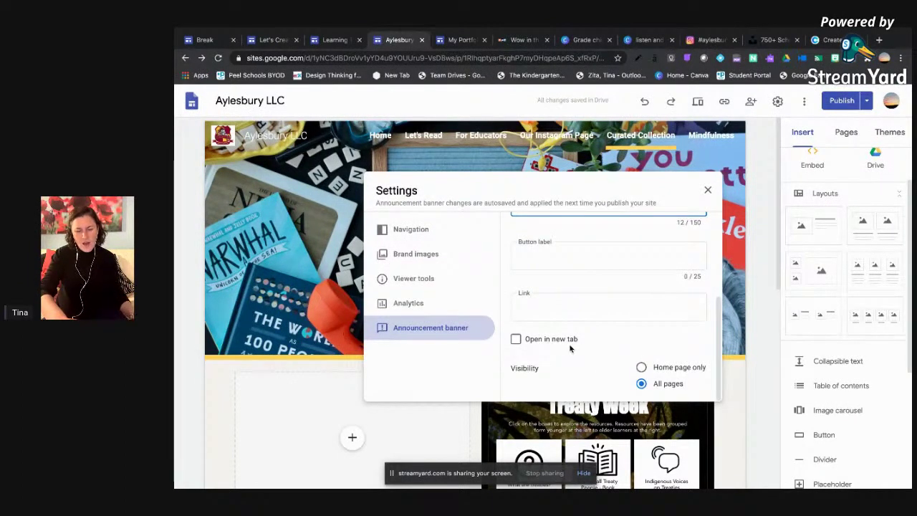
{"action": "left_click", "coordinate": [559, 343]}
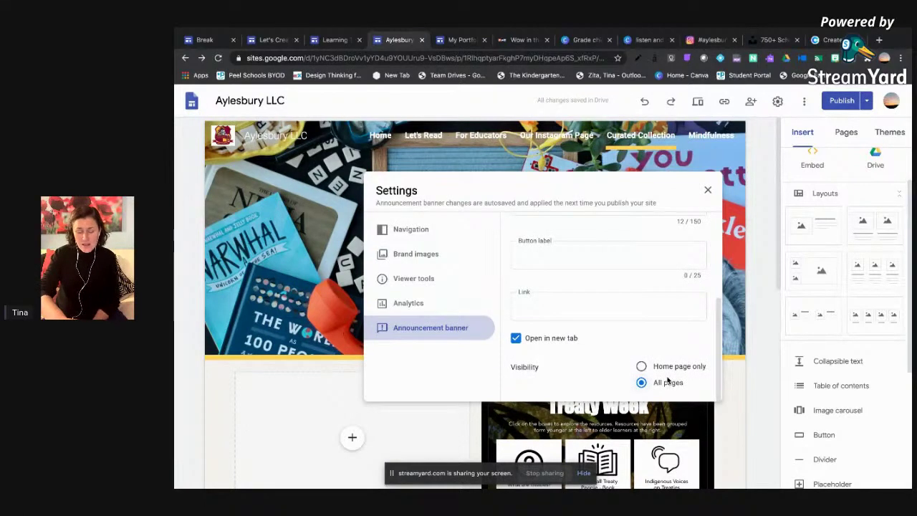
{"action": "scroll", "coordinate": [658, 358], "scroll_direction": "up", "scroll_amount": 3}
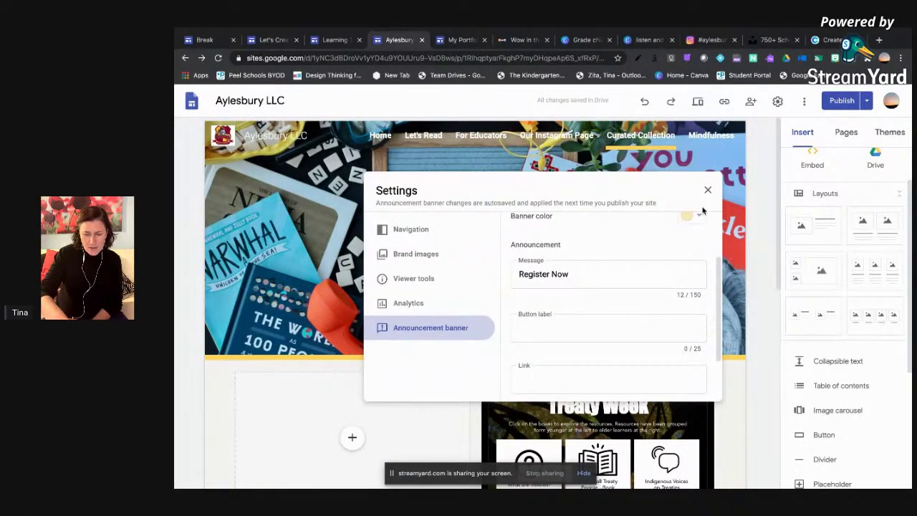
{"action": "scroll", "coordinate": [668, 261], "scroll_direction": "up", "scroll_amount": 2}
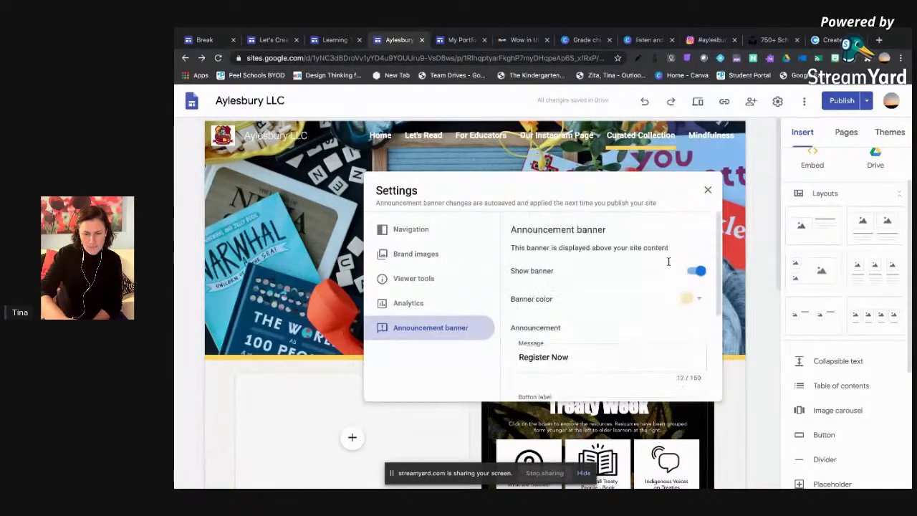
{"action": "left_click", "coordinate": [706, 190]}
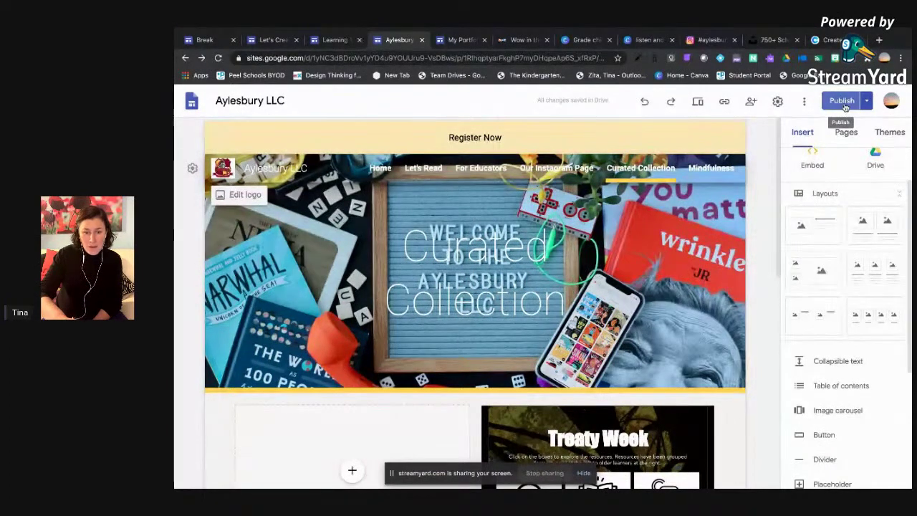
Step: Reopen the announcement banner settings, check their options, turn off showing the banner, and close the settings
{"action": "mouse_move", "coordinate": [673, 216]}
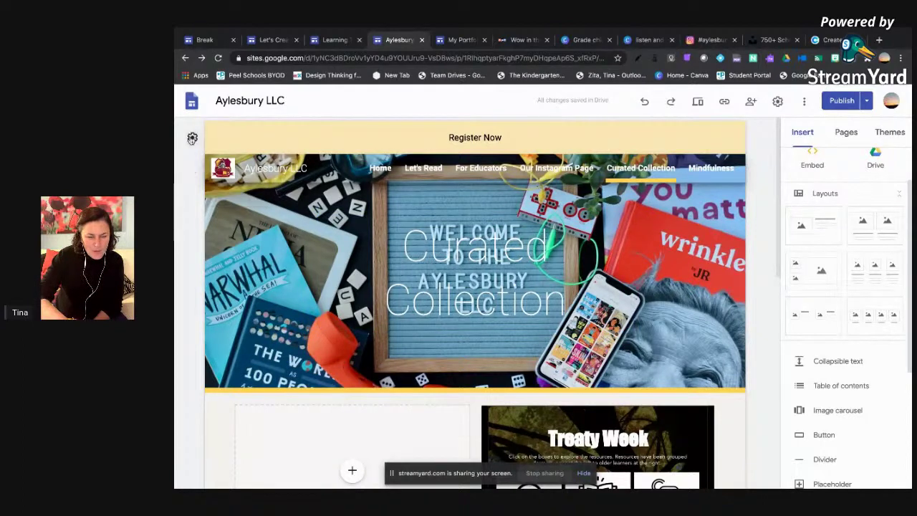
{"action": "left_click", "coordinate": [191, 137]}
{"action": "scroll", "coordinate": [666, 237], "scroll_direction": "down", "scroll_amount": 3}
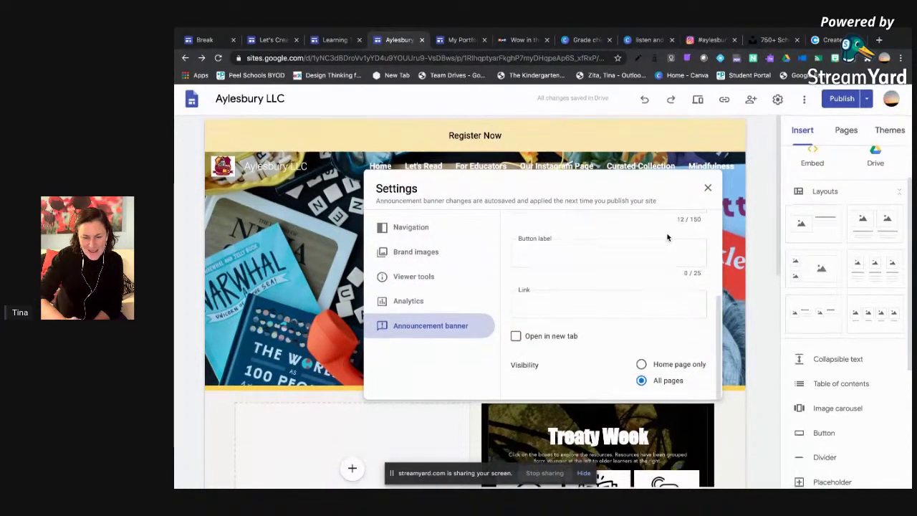
{"action": "scroll", "coordinate": [667, 237], "scroll_direction": "up", "scroll_amount": 4}
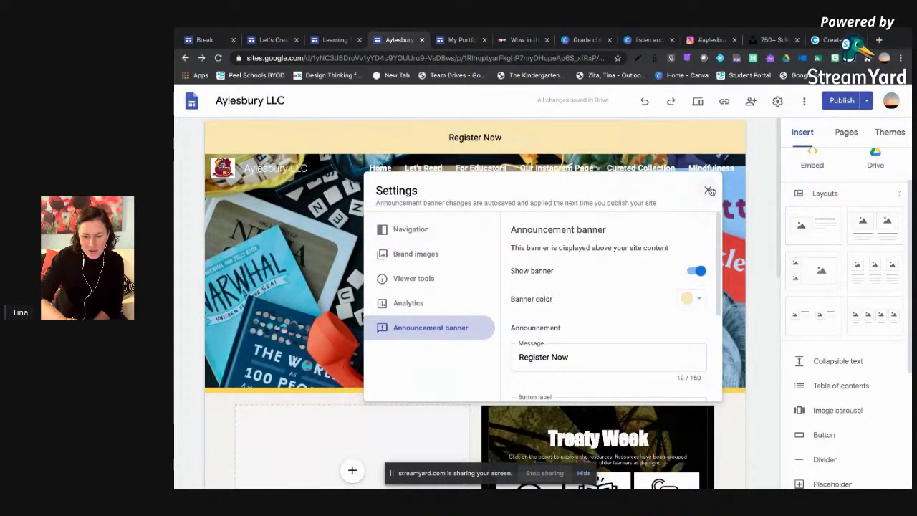
{"action": "left_click", "coordinate": [695, 271]}
{"action": "left_click", "coordinate": [695, 271]}
{"action": "left_click", "coordinate": [695, 270]}
{"action": "left_click", "coordinate": [706, 190]}
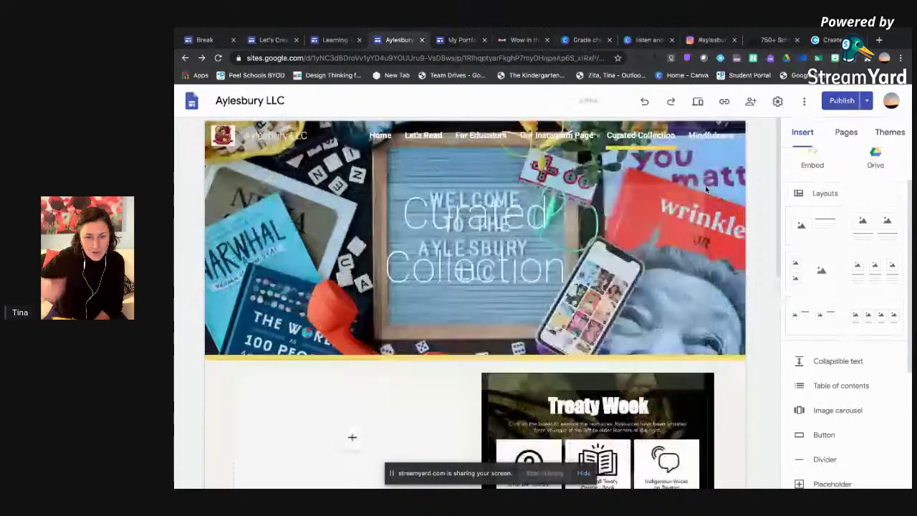